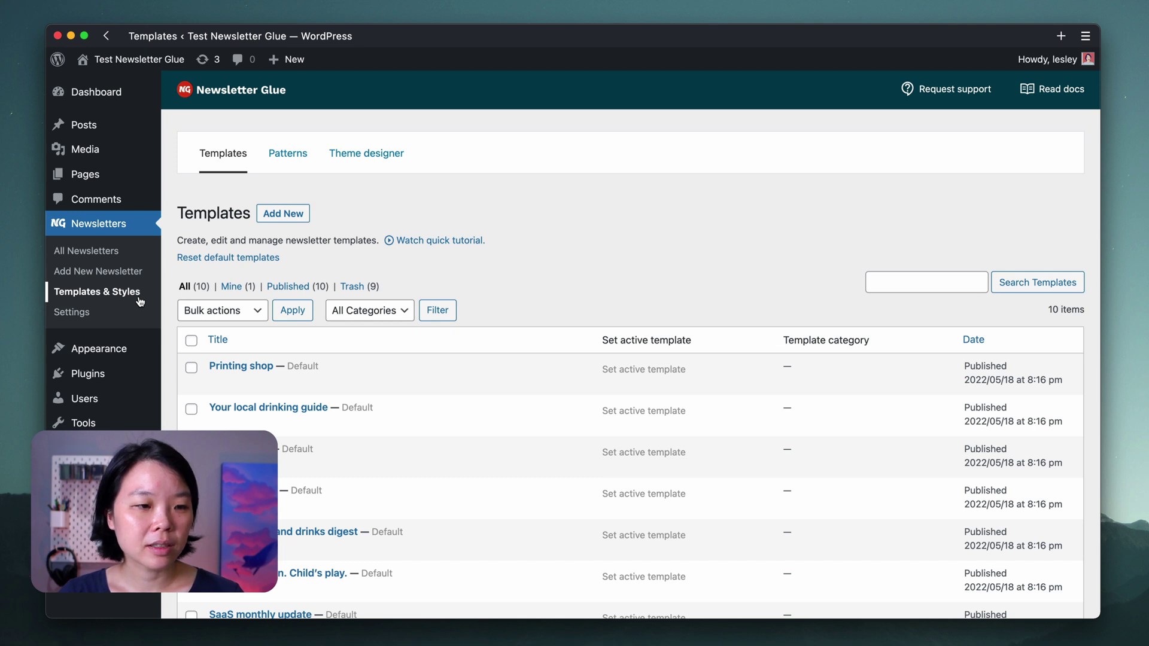
# - Preview the Your local drinking guide email, checking its mobile view and HTML source
pyautogui.scroll(-5, 461, 364)
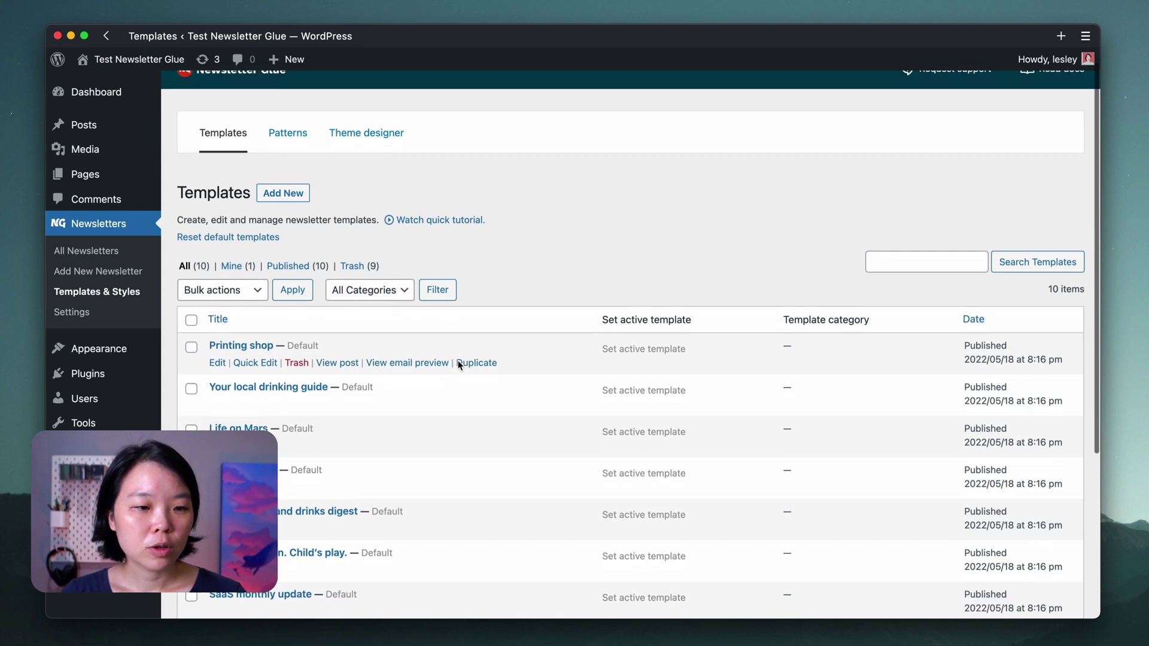
pyautogui.scroll(-3, 461, 366)
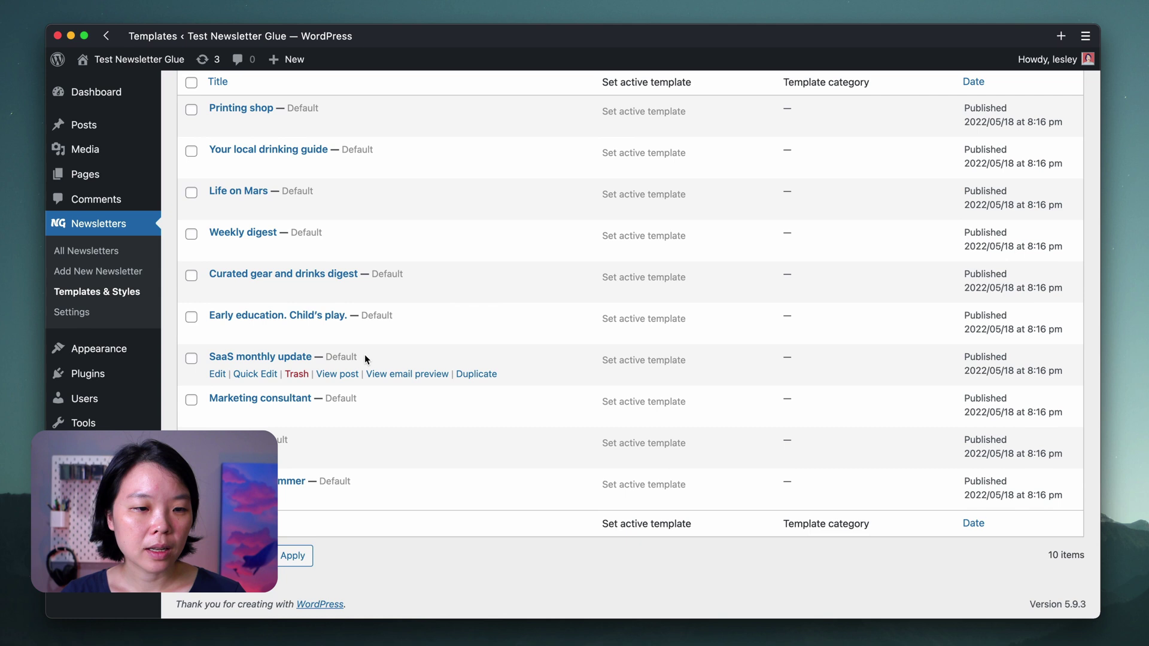
pyautogui.scroll(8, 370, 353)
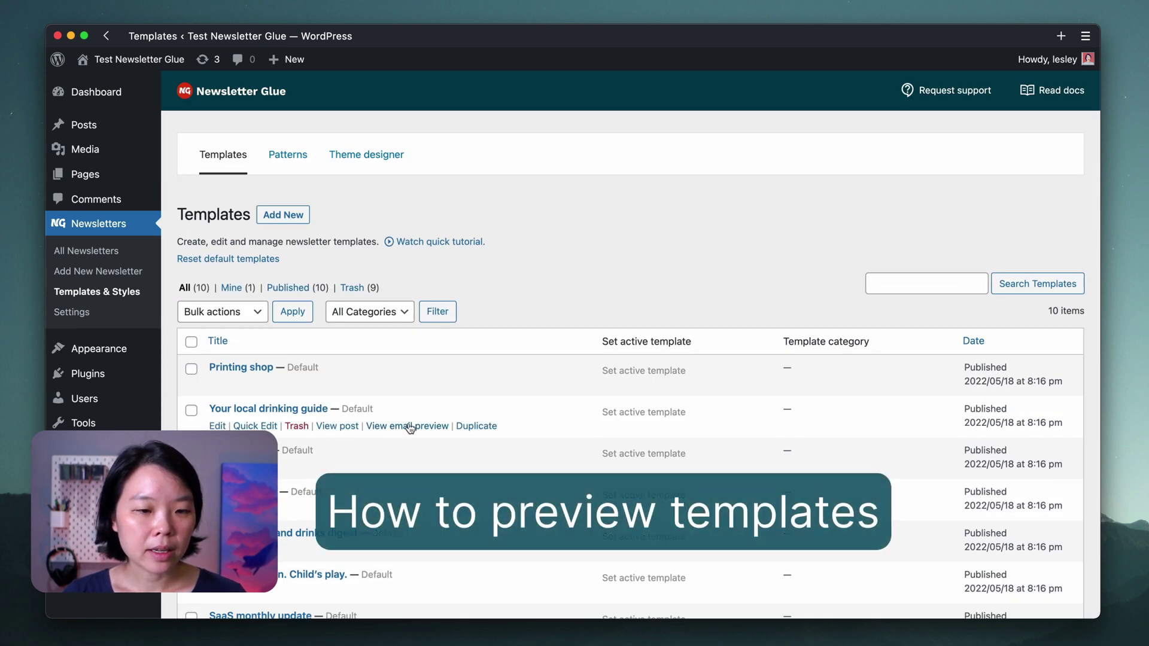
pyautogui.click(407, 426)
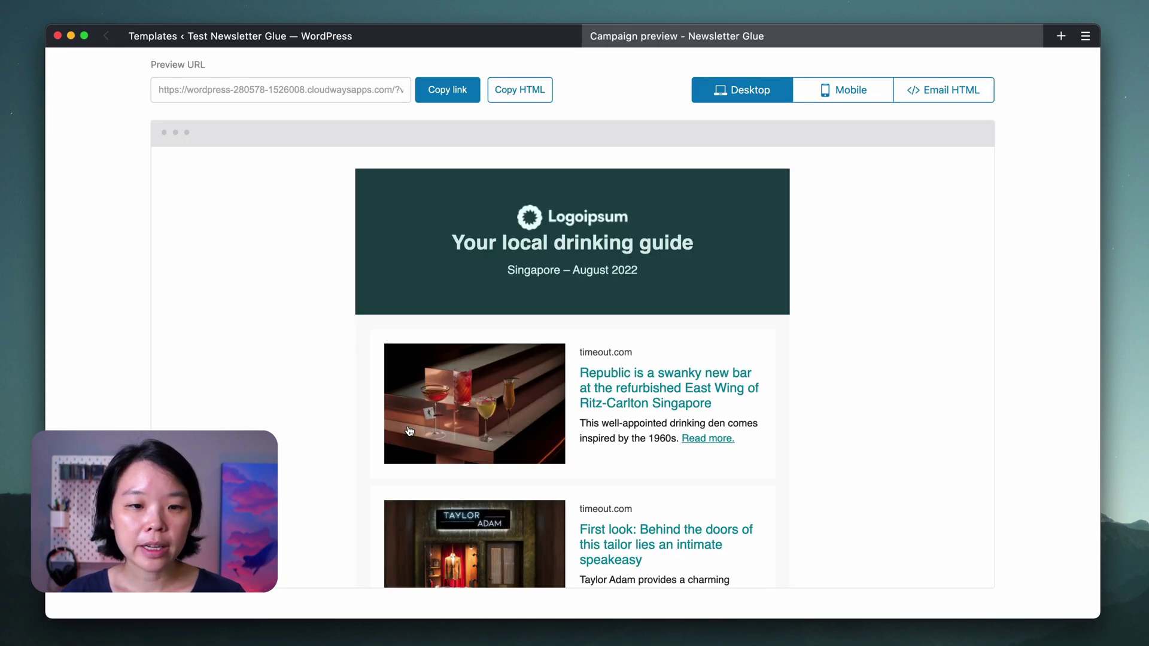
pyautogui.scroll(-10, 410, 431)
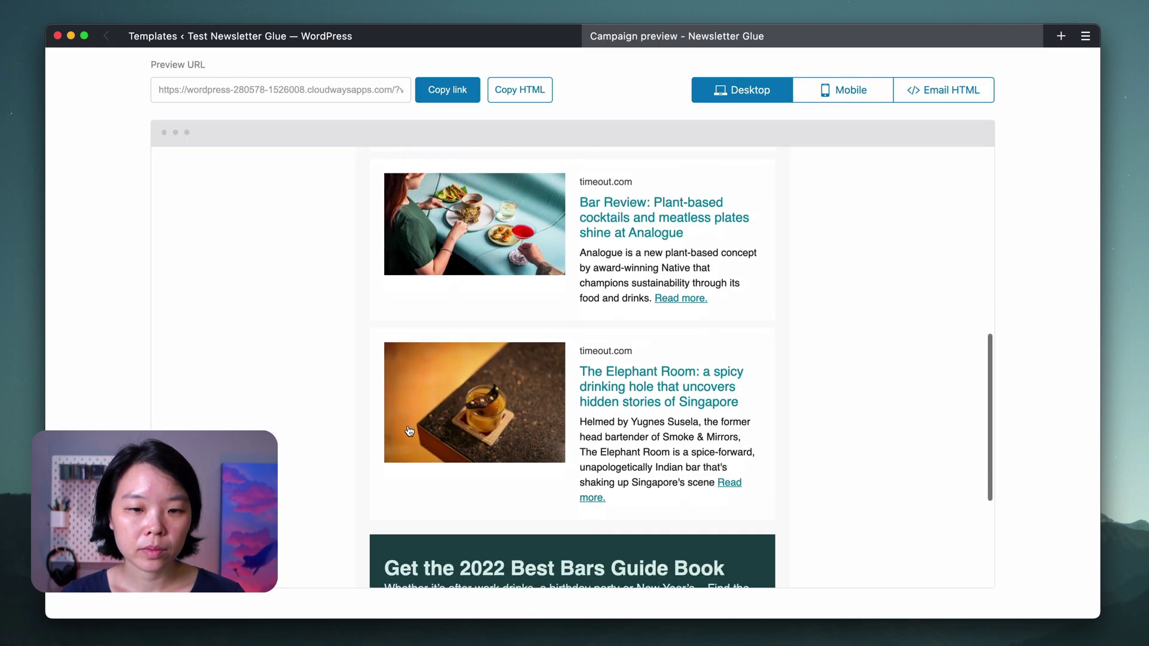
pyautogui.scroll(-5, 409, 431)
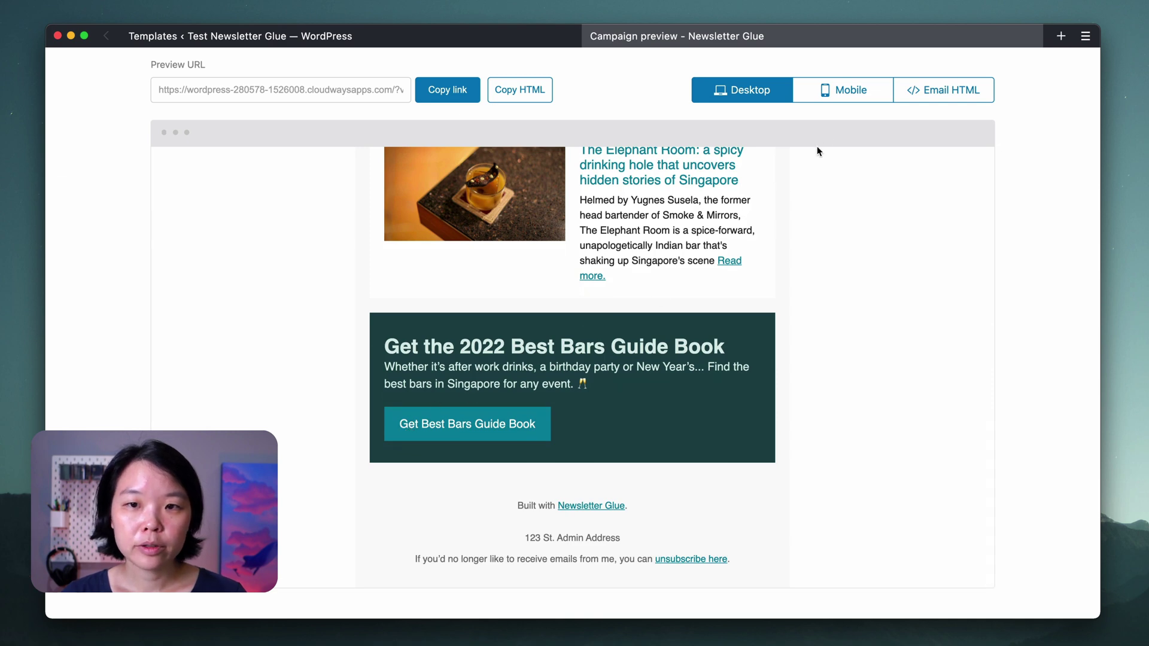
pyautogui.click(843, 96)
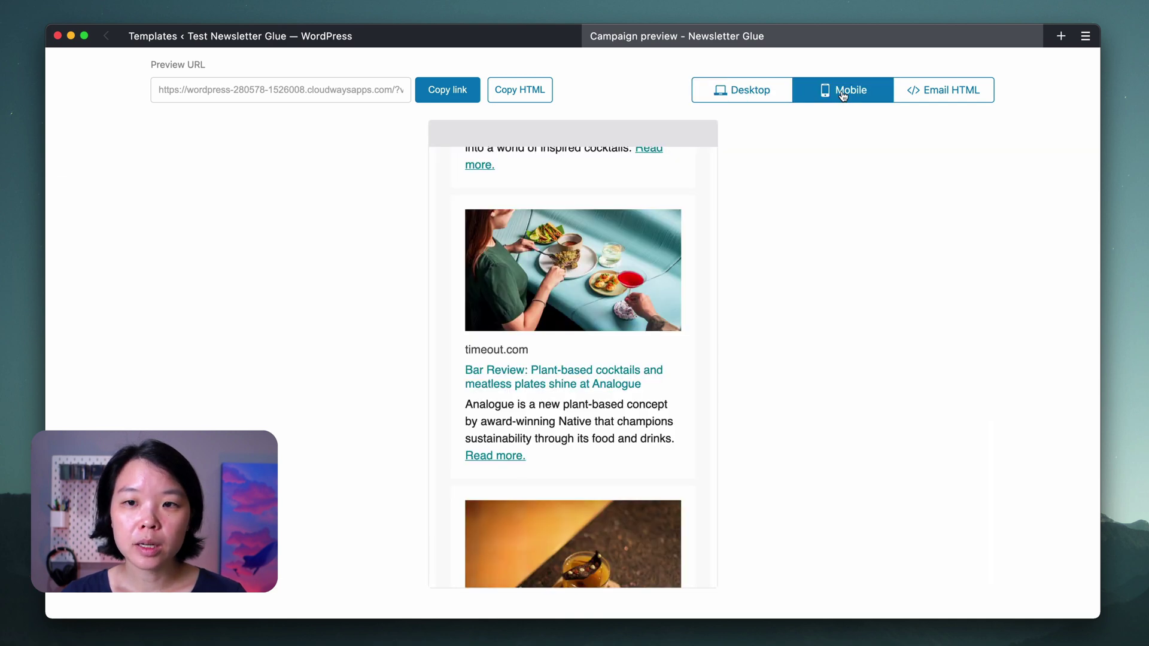
pyautogui.click(946, 96)
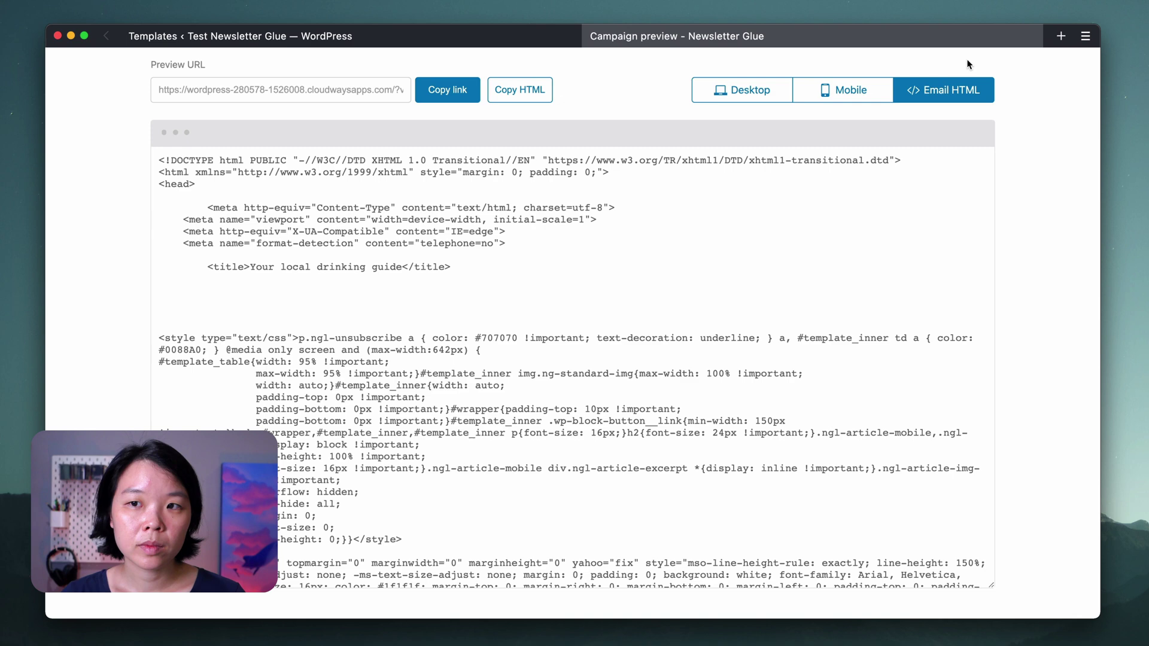
# - Return to the templates list and start editing the Printing shop template
pyautogui.click(1030, 36)
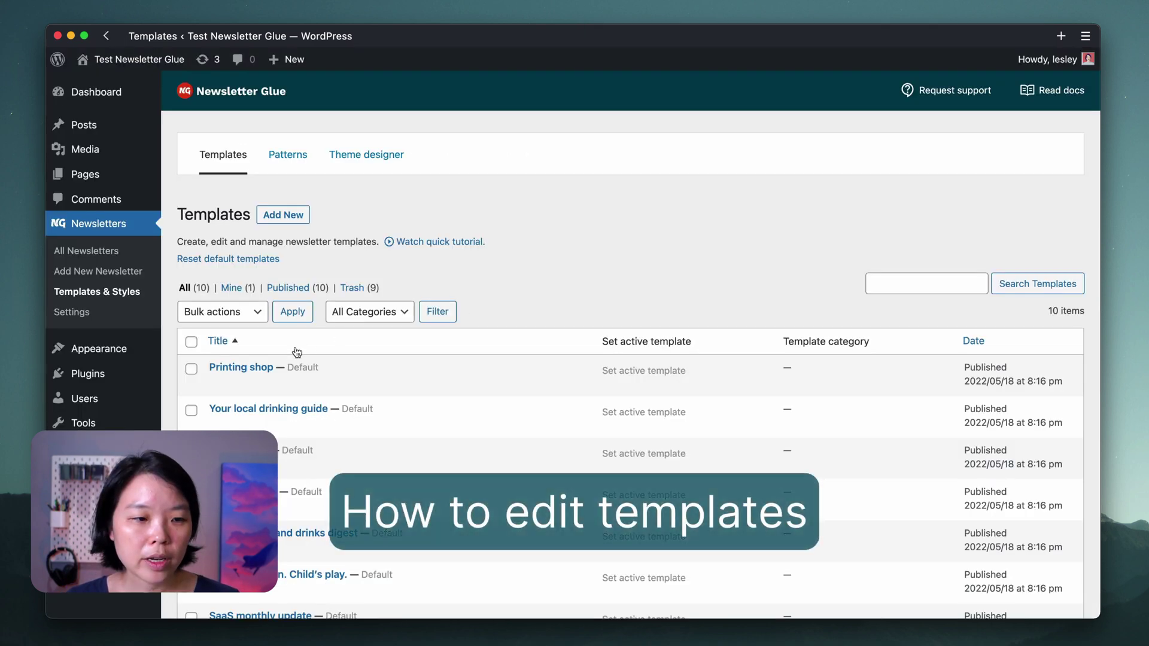
pyautogui.moveTo(219, 383)
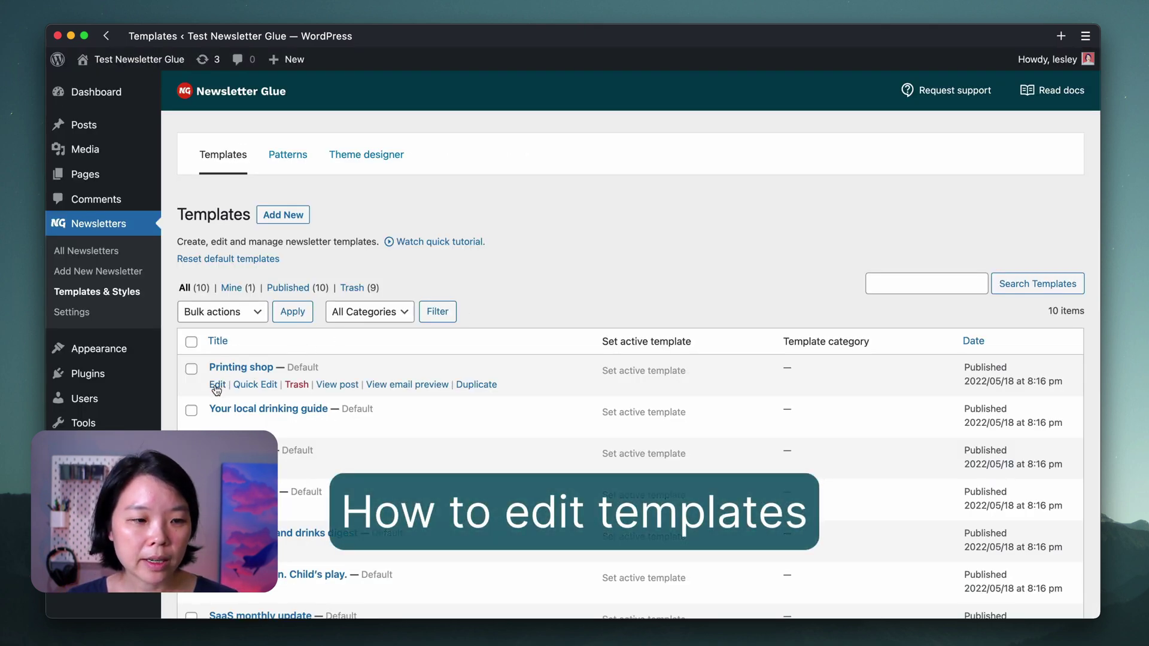
pyautogui.click(217, 385)
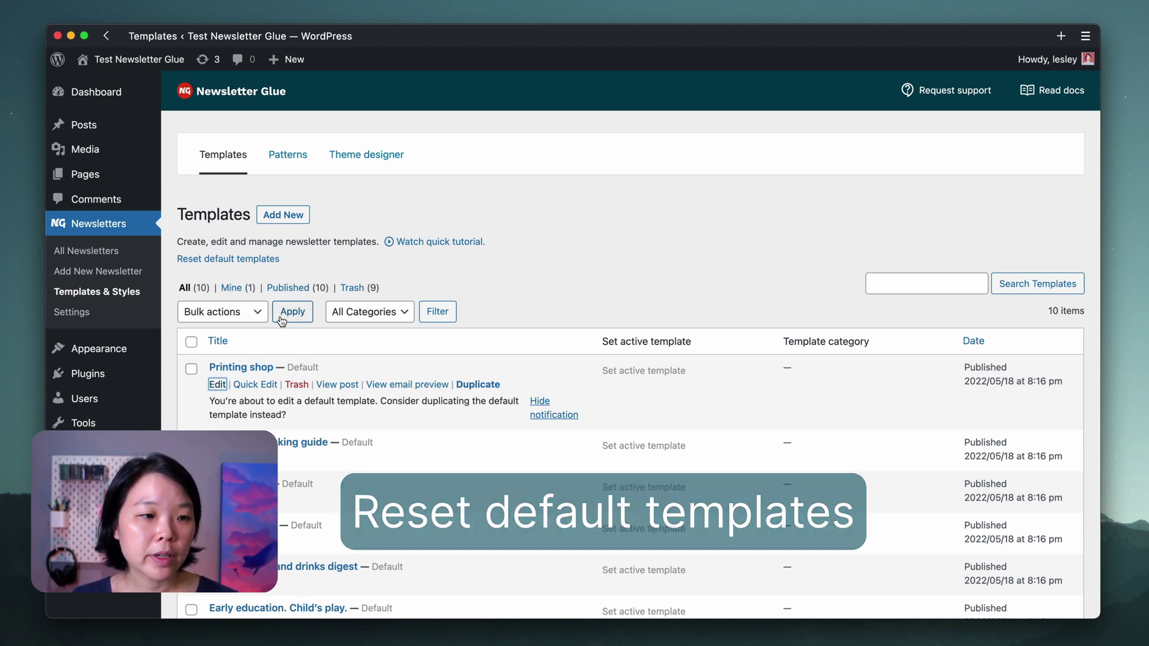
# - Restore Printing shop from the Reset default templates options
pyautogui.click(228, 260)
pyautogui.click(253, 288)
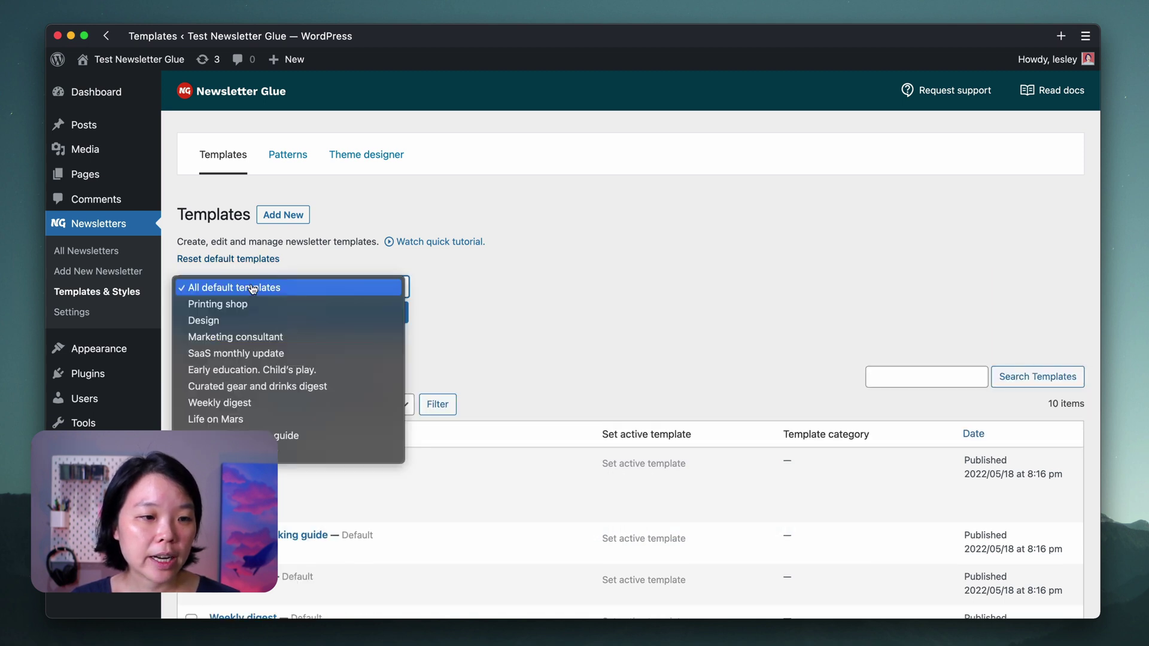
pyautogui.click(260, 306)
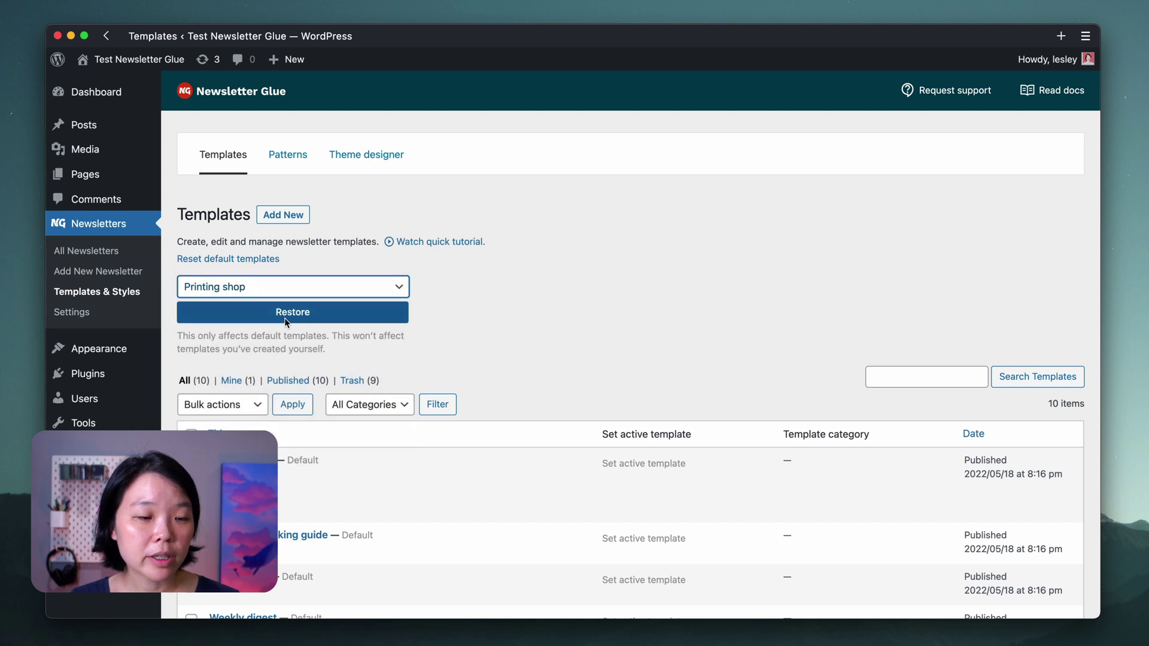
pyautogui.click(285, 316)
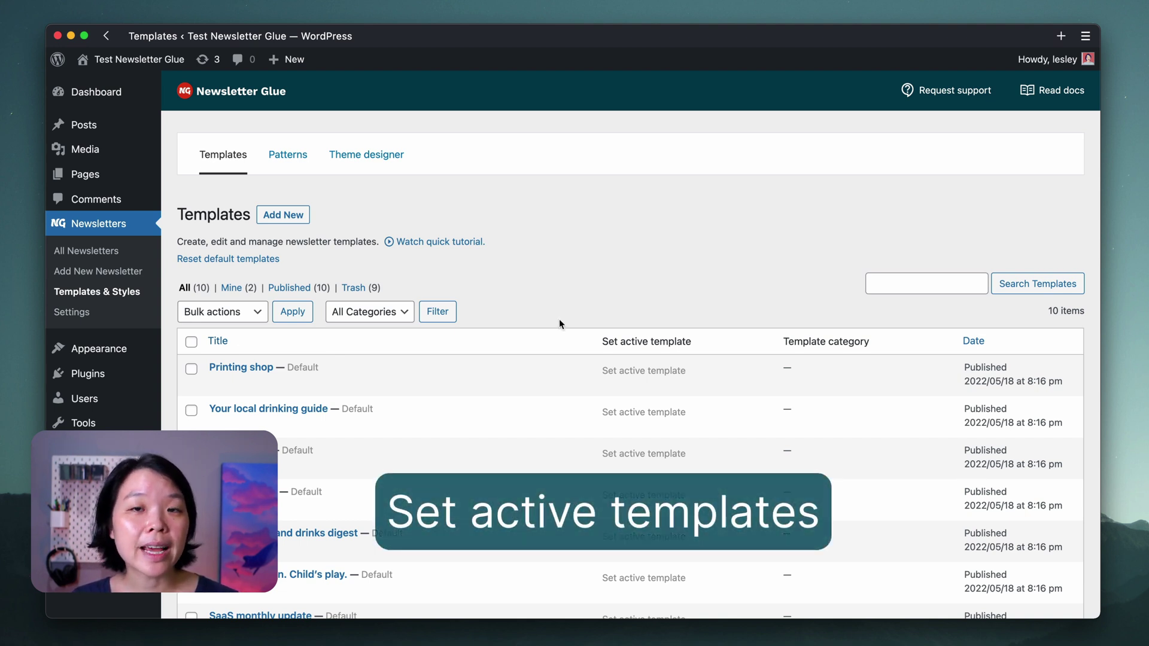
pyautogui.scroll(-5, 559, 324)
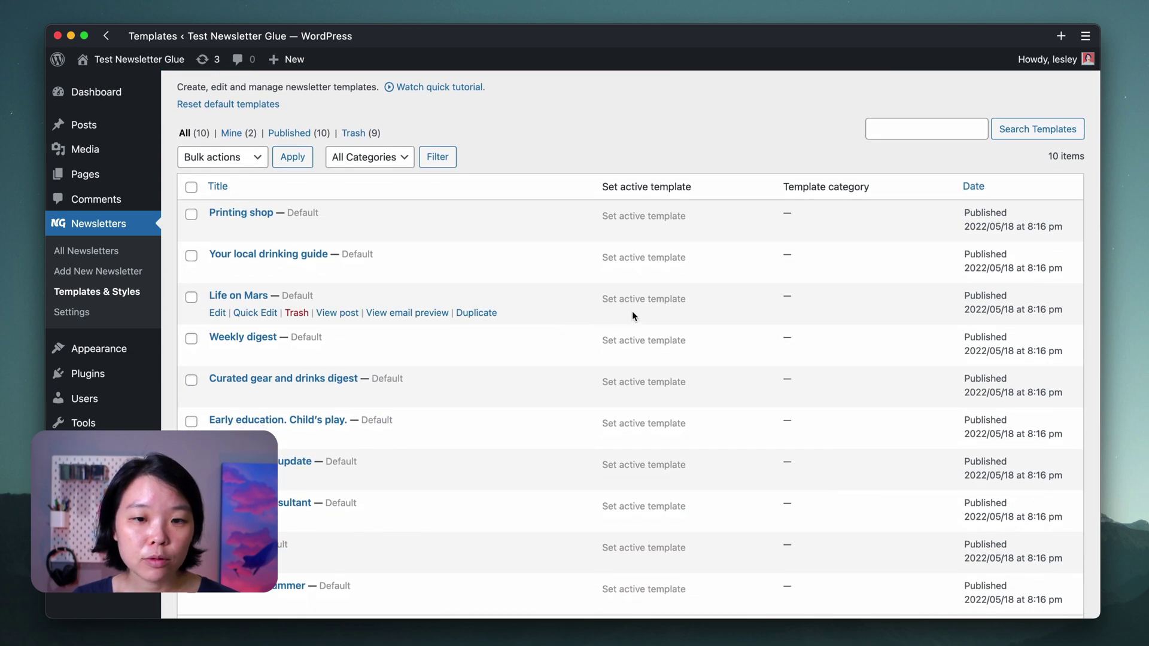
pyautogui.click(640, 305)
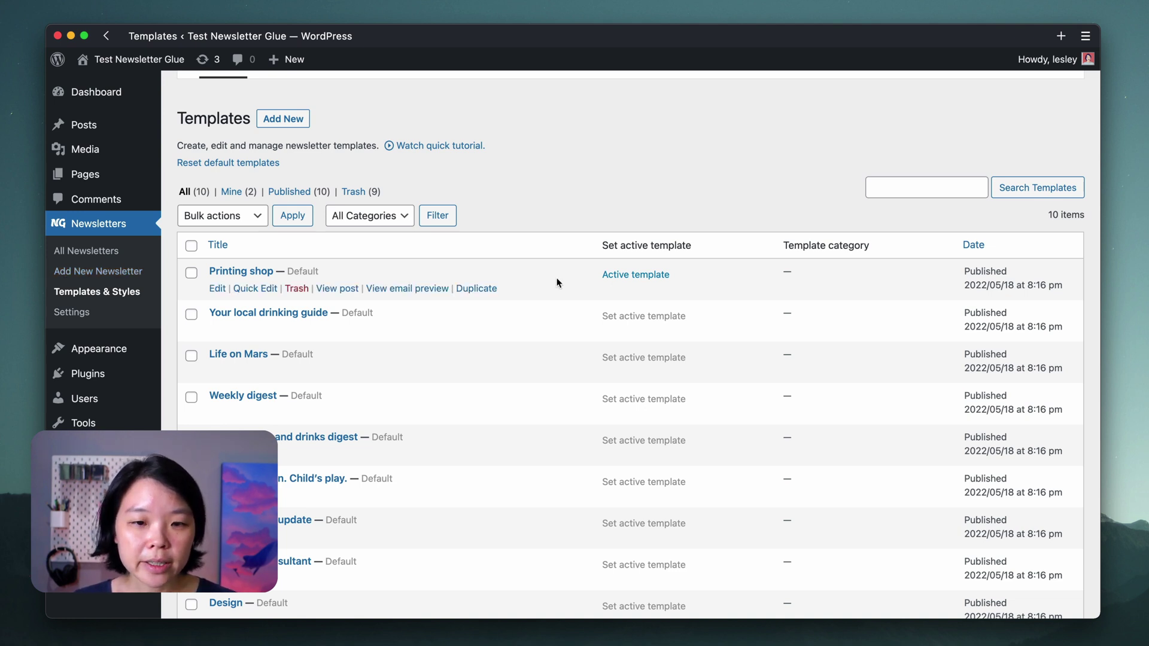
pyautogui.click(613, 359)
pyautogui.click(616, 399)
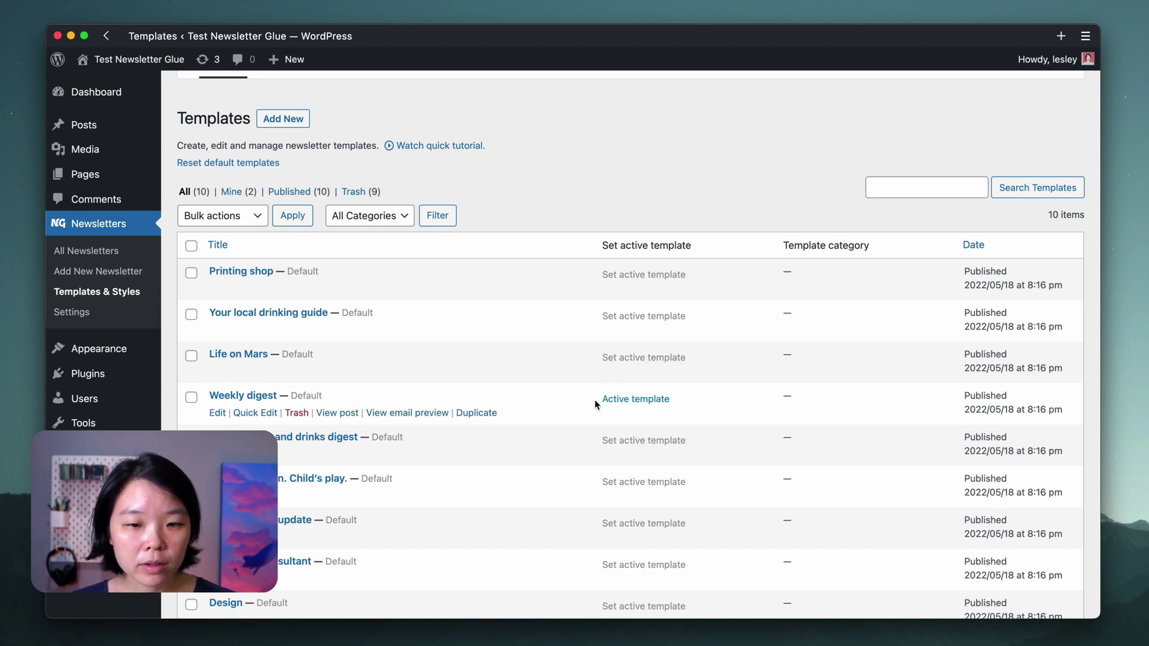
pyautogui.click(616, 400)
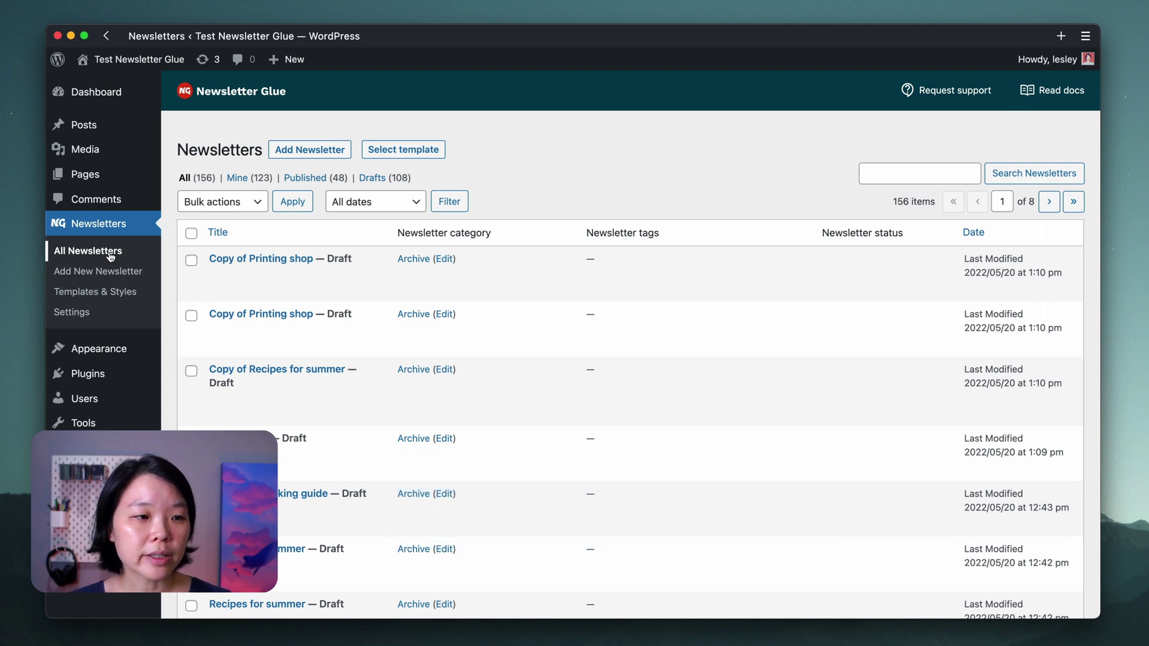
# - Open the Template Library for a new newsletter and scroll through its template grid
pyautogui.click(398, 153)
pyautogui.scroll(-3, 530, 238)
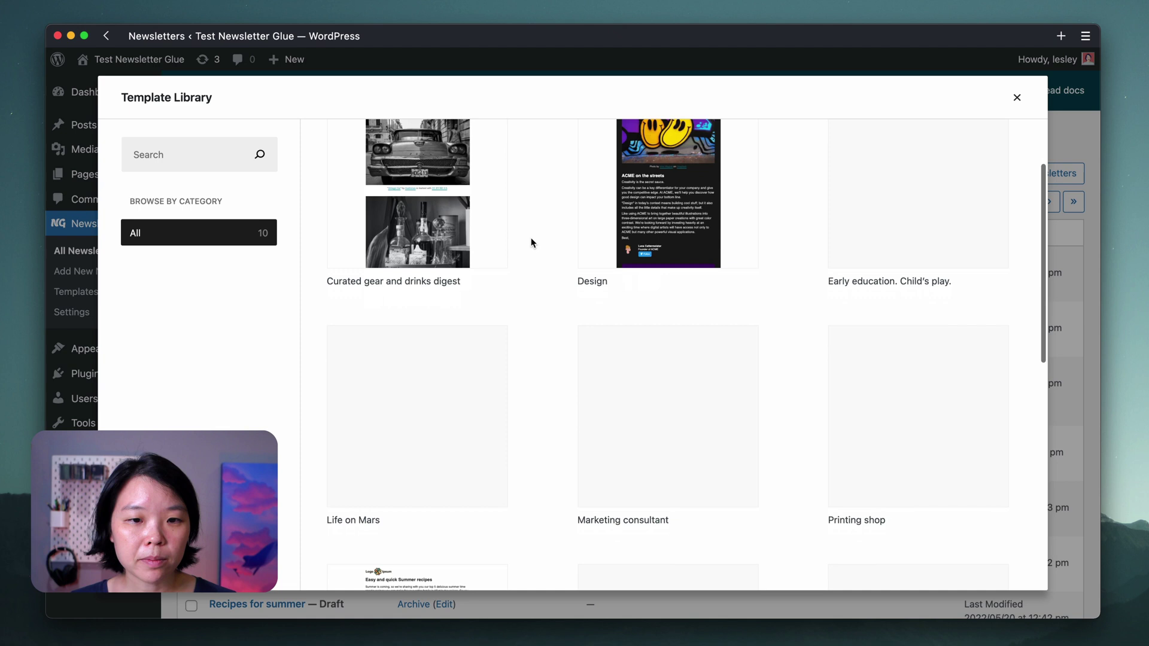
pyautogui.scroll(-5, 531, 243)
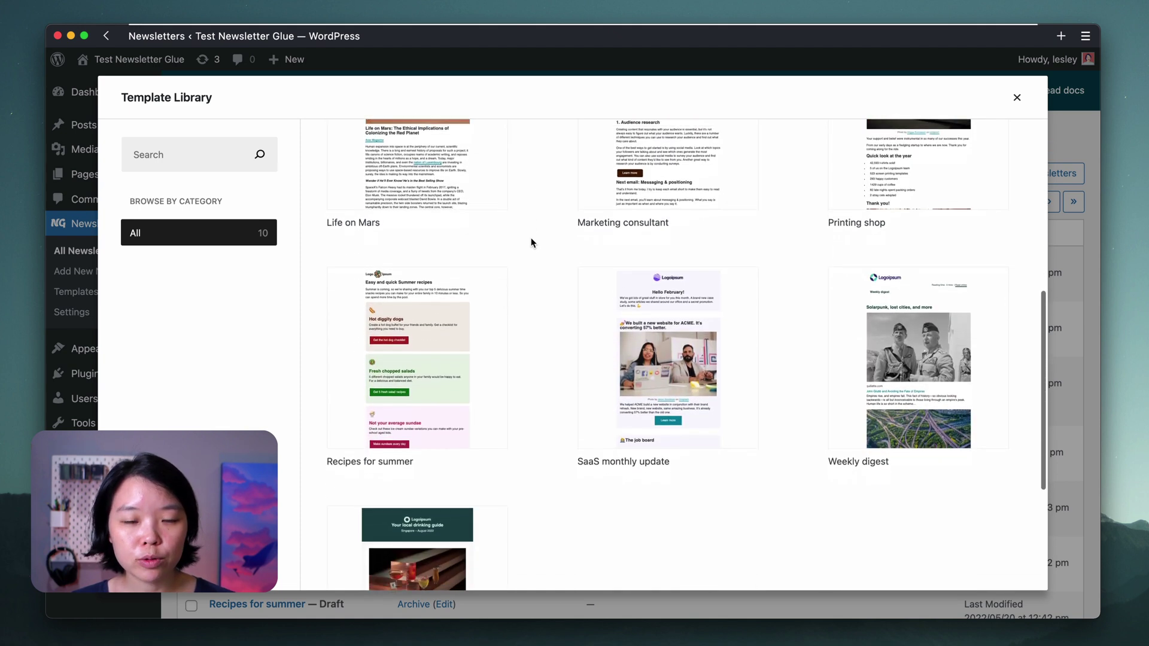
pyautogui.scroll(-1, 531, 241)
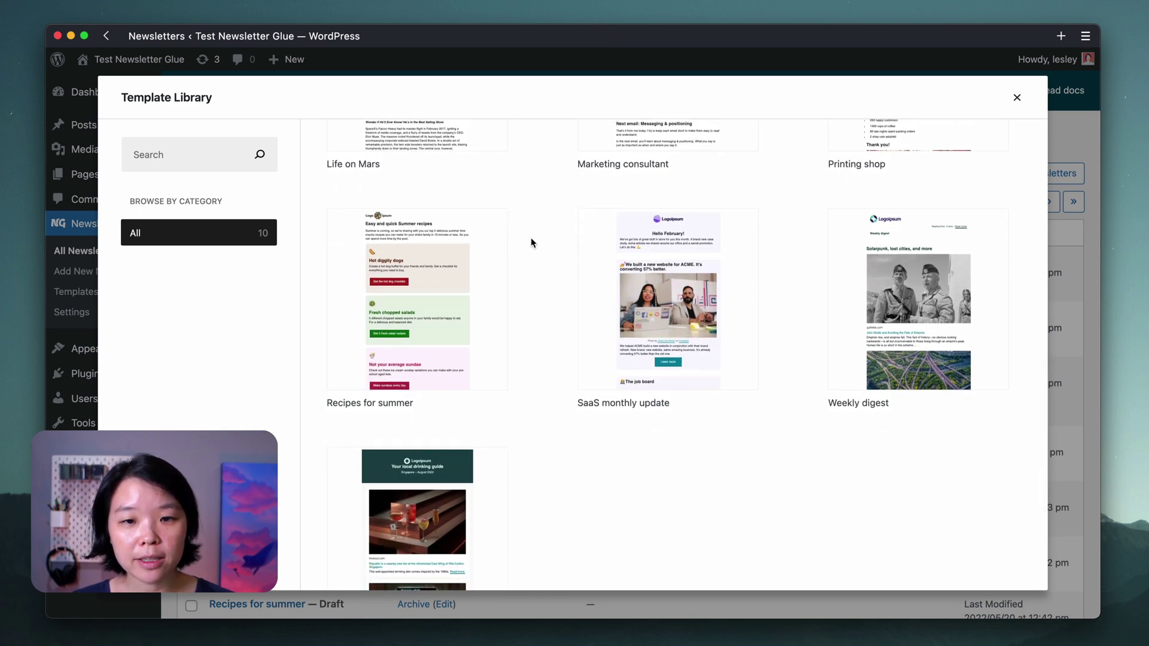
pyautogui.scroll(-1, 531, 238)
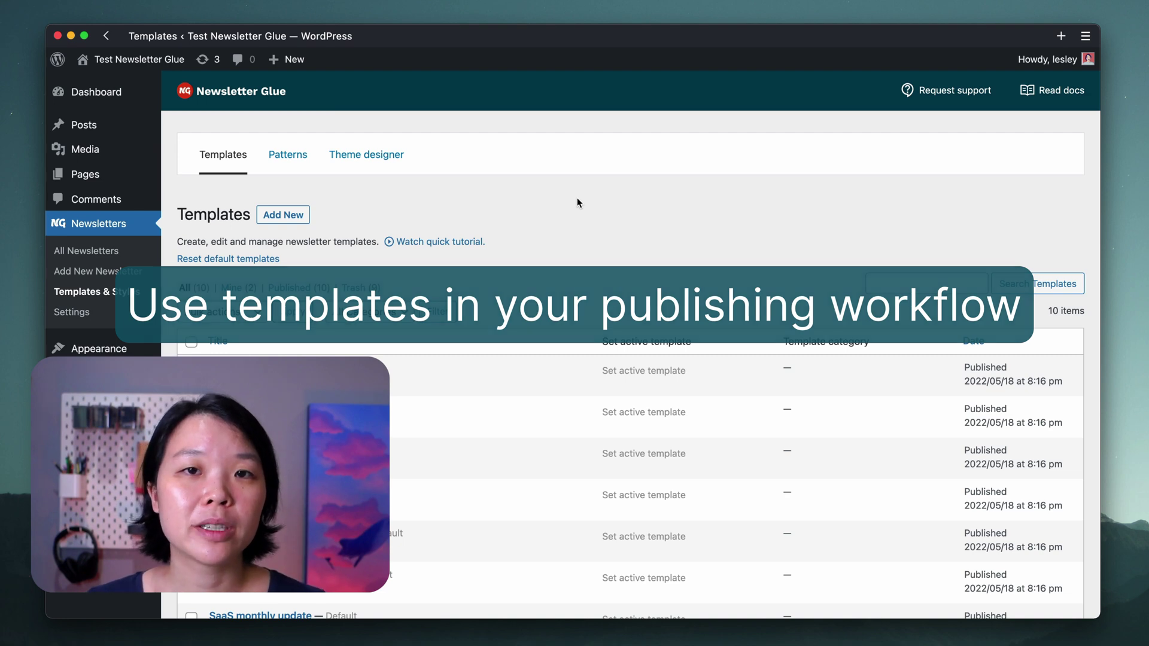
# - Duplicate Early education. Child's play. and open the new Copy of… template for editing
pyautogui.scroll(-3, 578, 202)
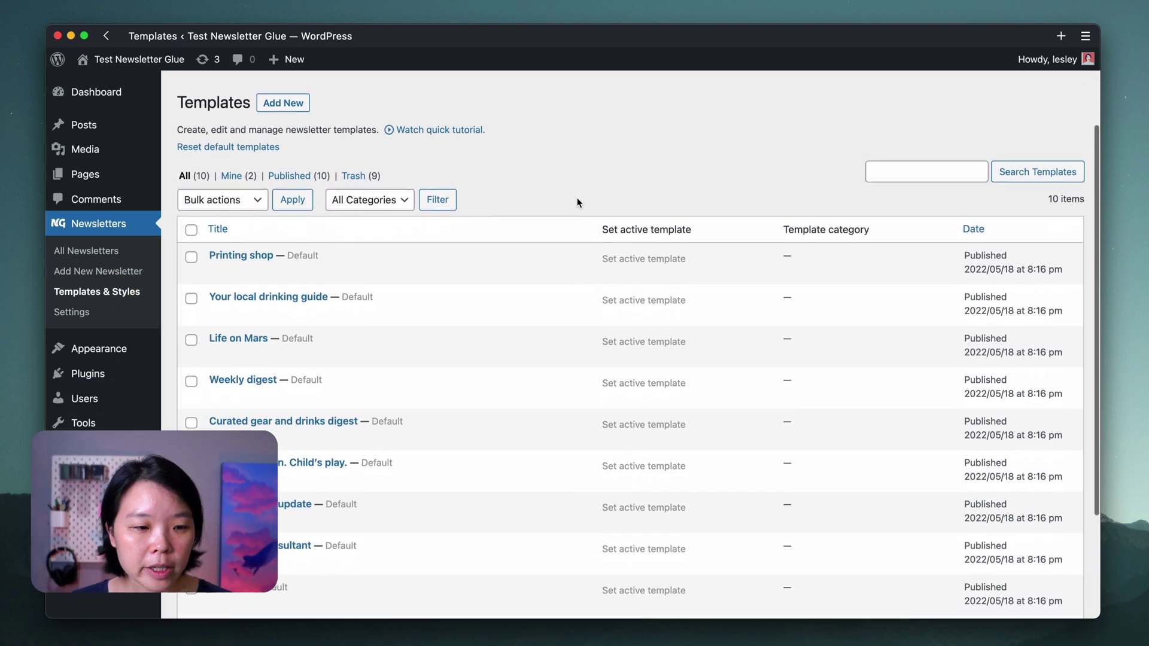
pyautogui.scroll(-3, 577, 201)
pyautogui.moveTo(462, 358)
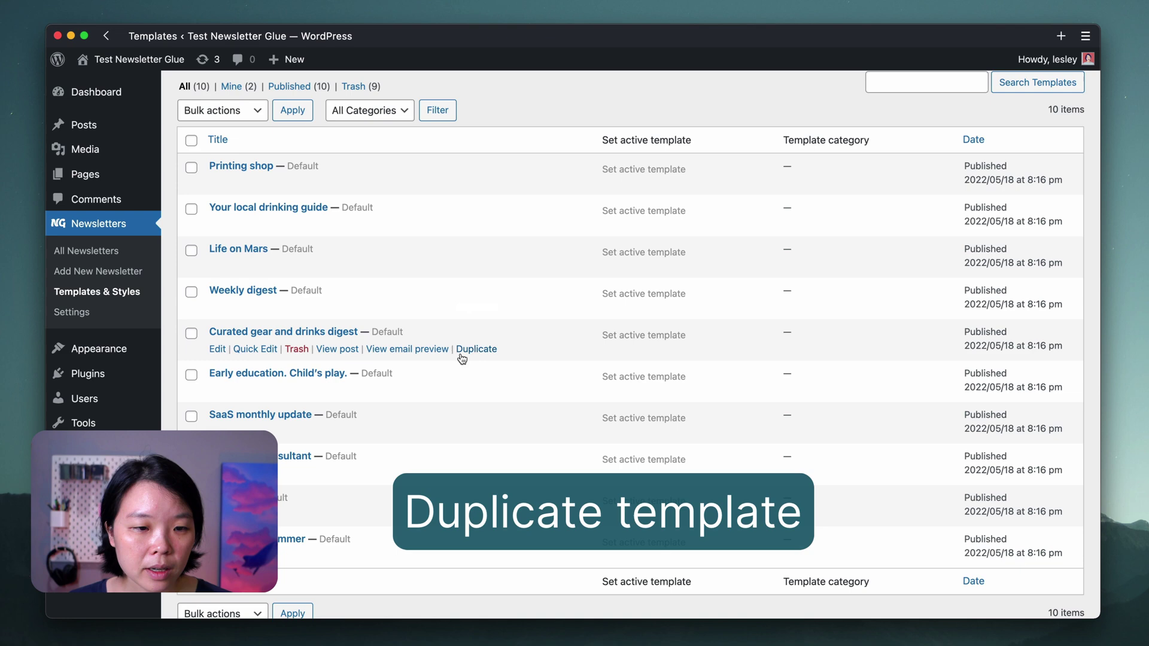
pyautogui.click(467, 392)
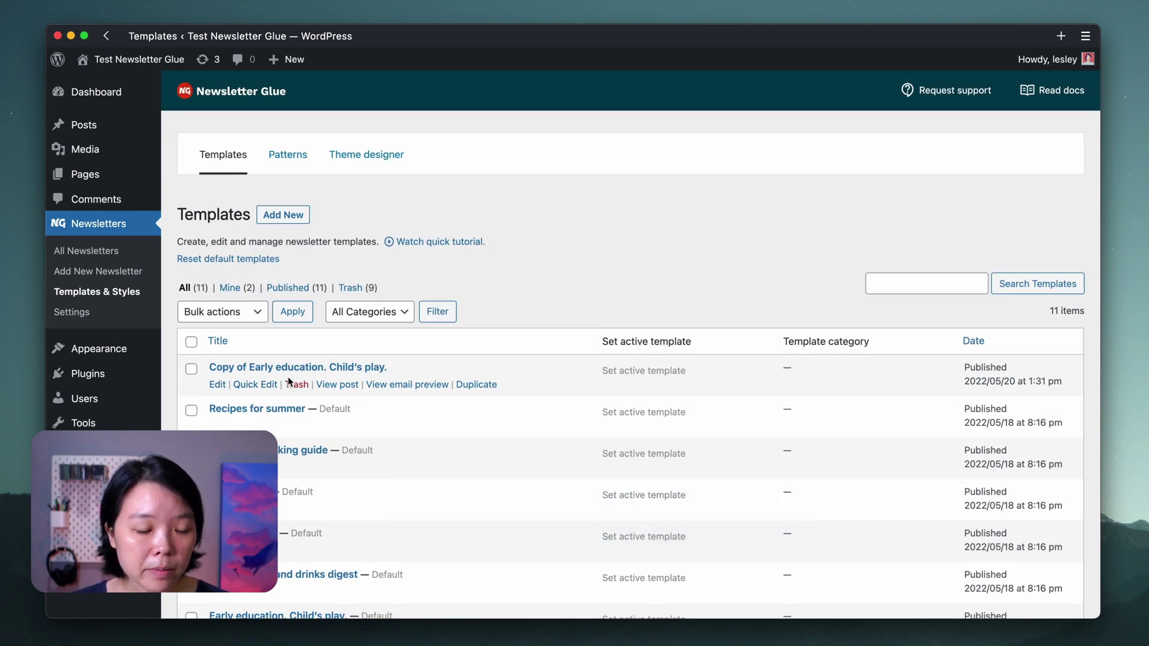
pyautogui.click(218, 384)
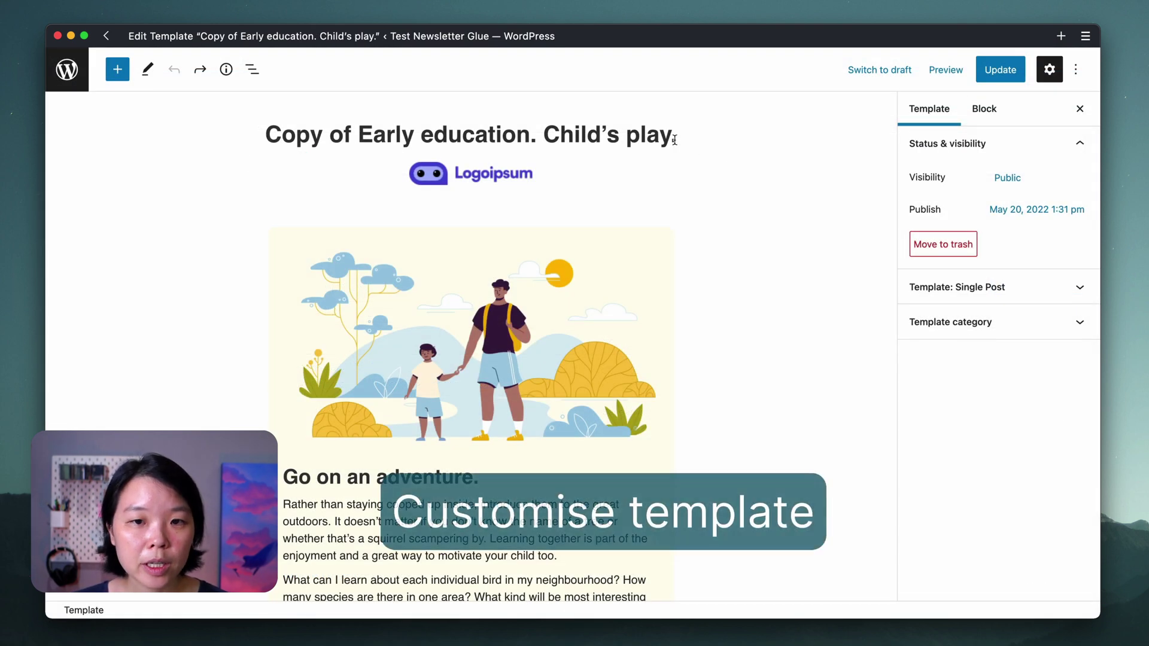
# - Rename the copied template to 'Our main weekly template'
pyautogui.tripleClick(674, 140)
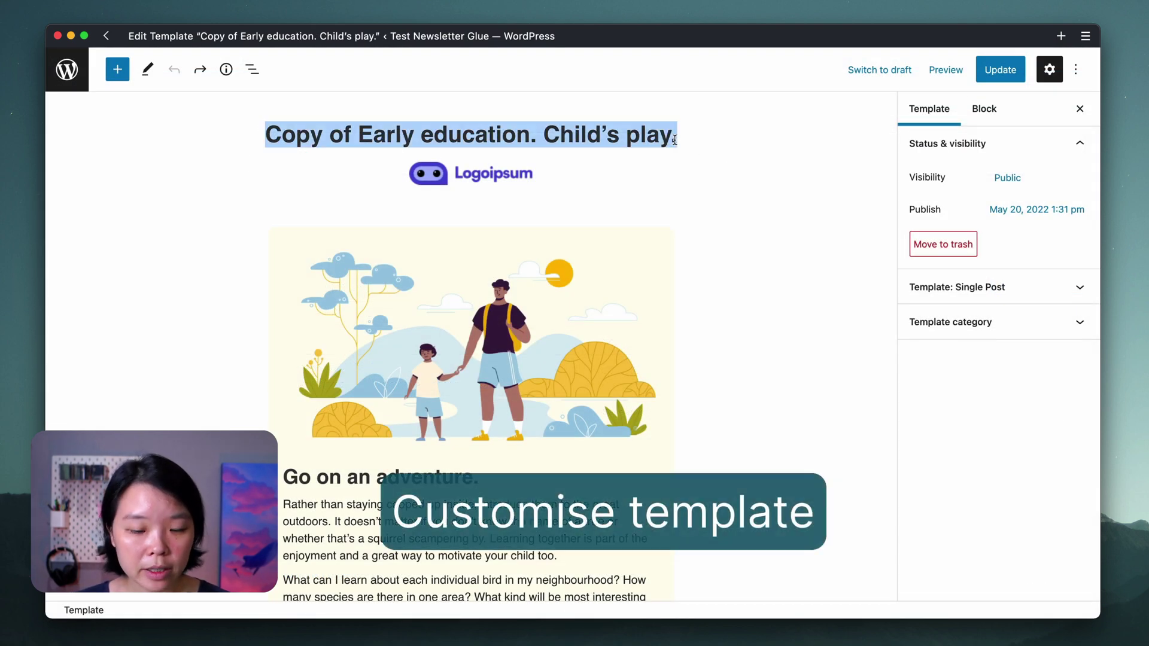
pyautogui.write('Our main weekly template')
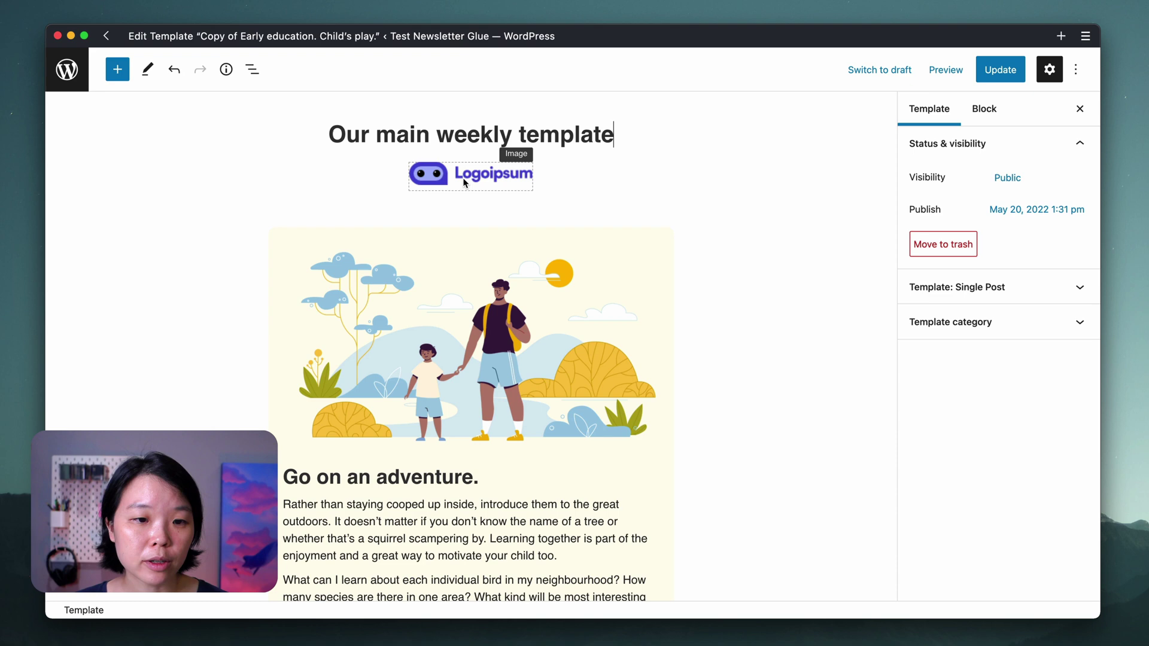
pyautogui.scroll(-3, 658, 313)
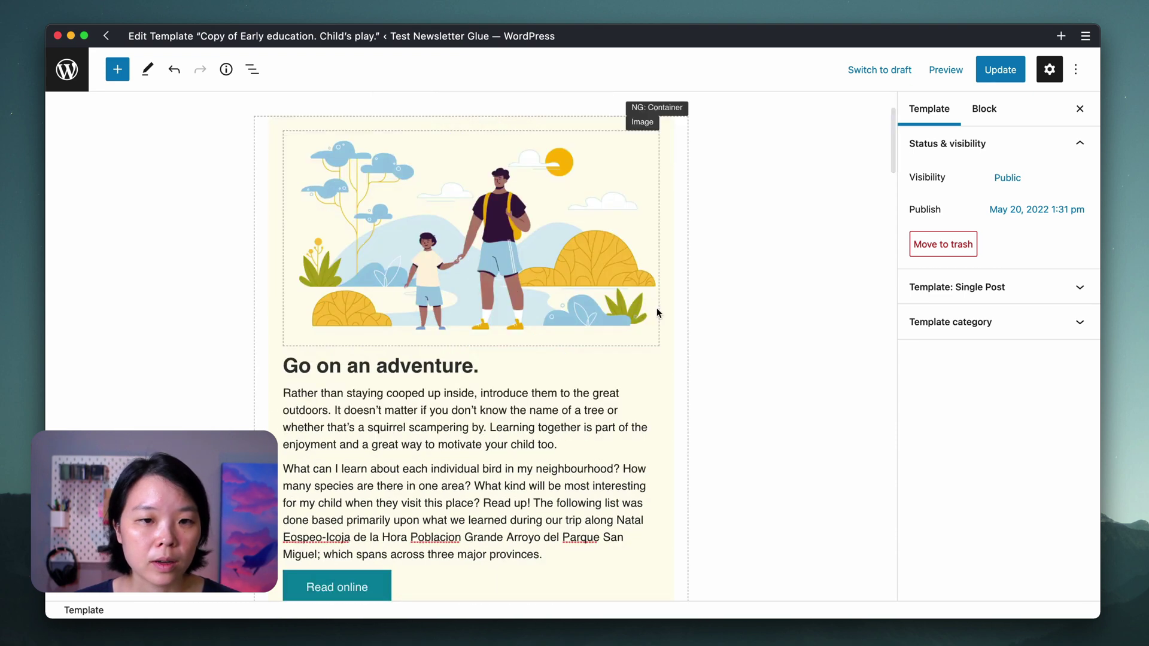
pyautogui.click(600, 257)
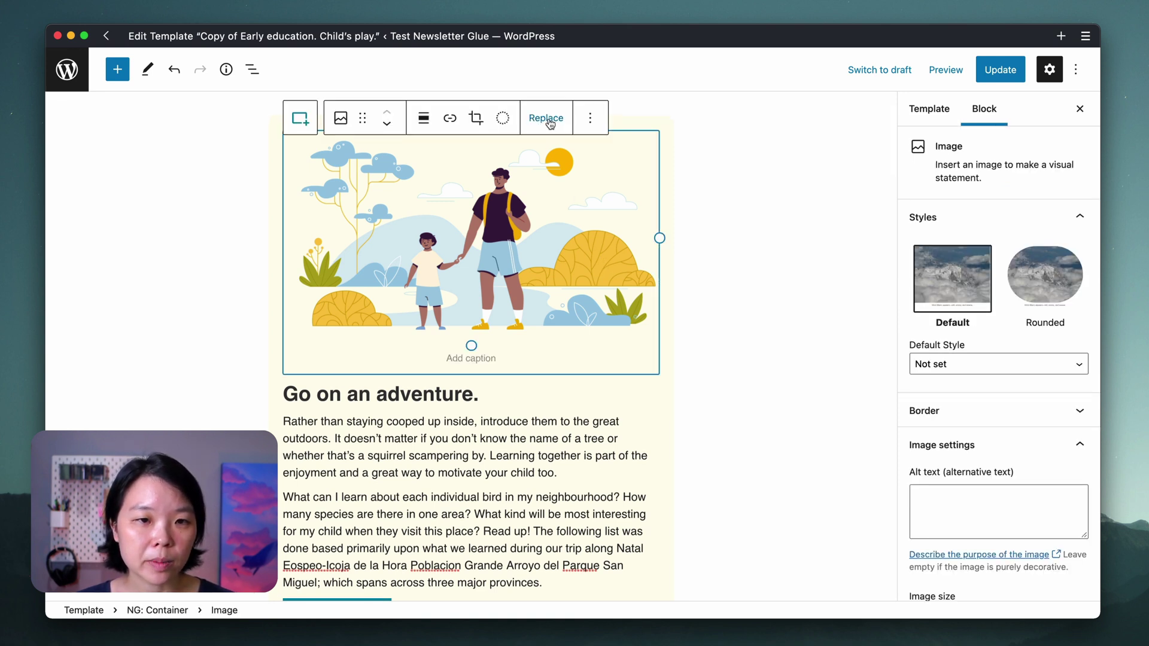
pyautogui.scroll(-3, 579, 243)
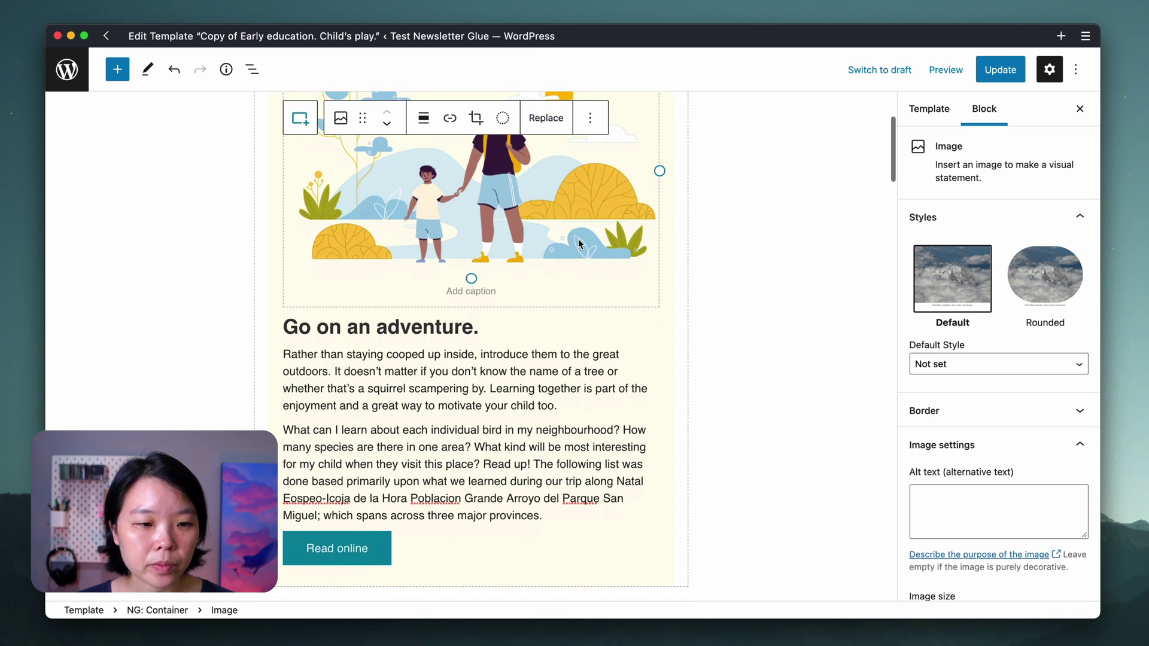
pyautogui.scroll(-2, 579, 244)
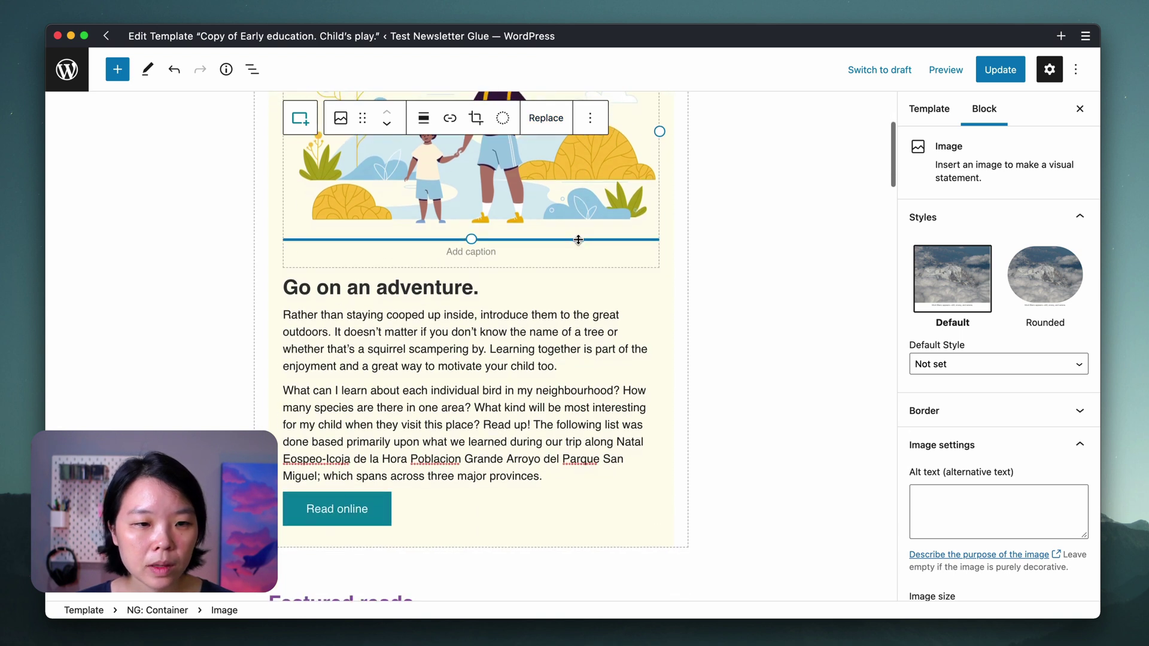
# - Empty the 'Go on an adventure.' heading and both body paragraphs, leaving placeholders
pyautogui.click(492, 288)
pyautogui.press('super+a')
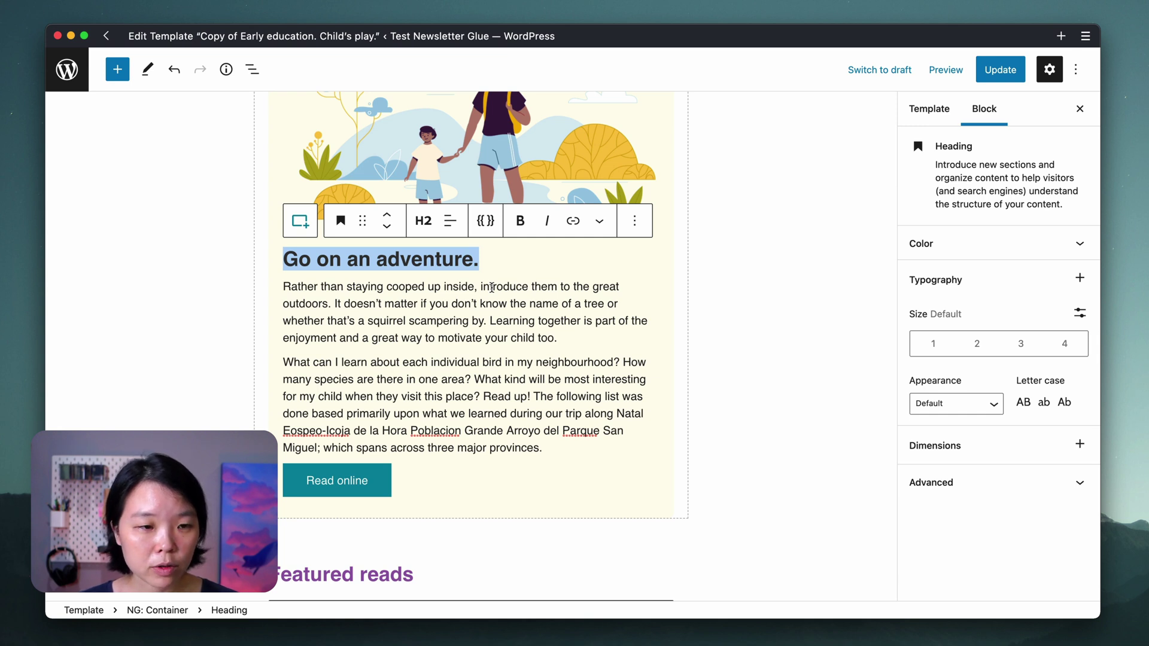
pyautogui.press('BackSpace')
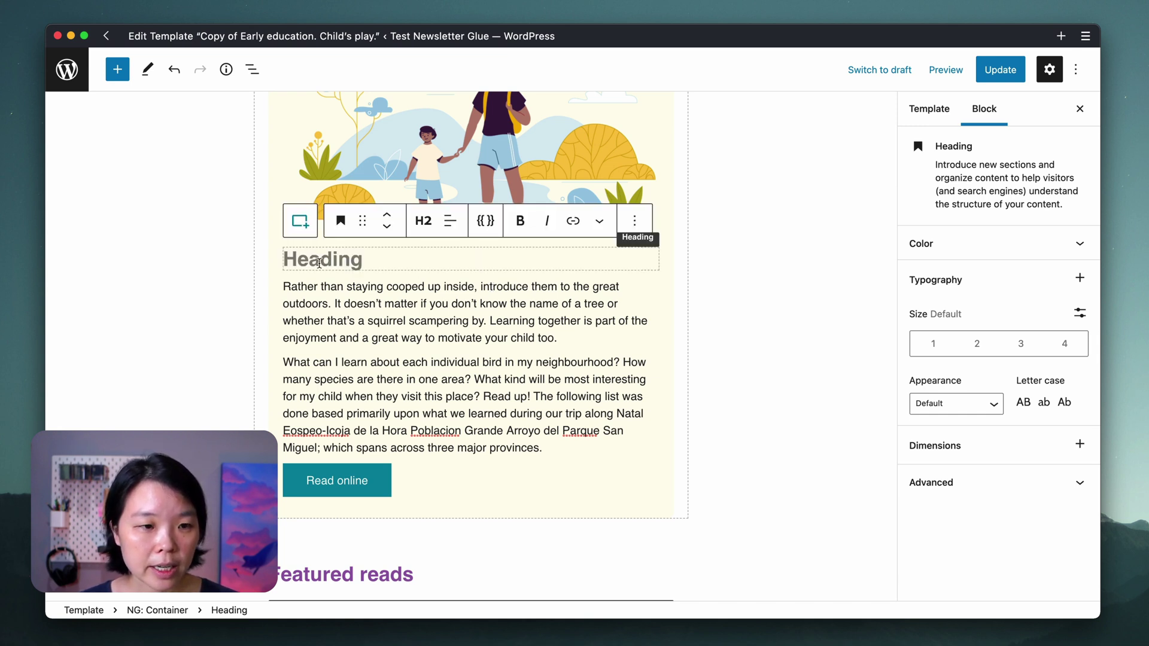
pyautogui.moveTo(543, 450); pyautogui.dragTo(284, 289)
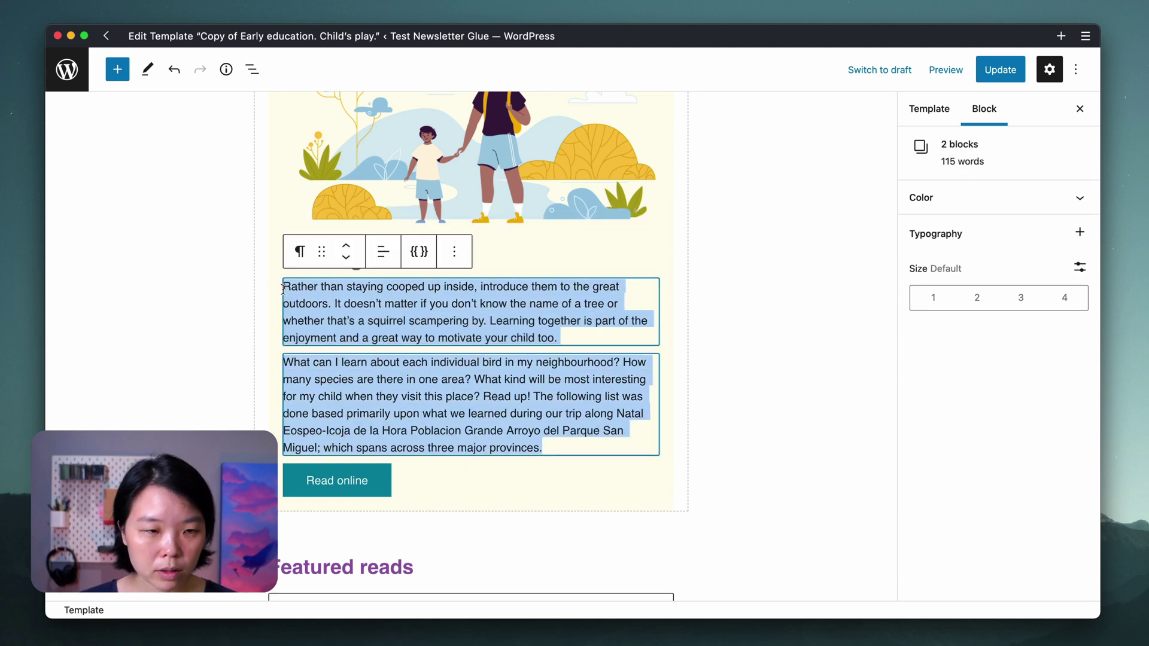
pyautogui.press('BackSpace')
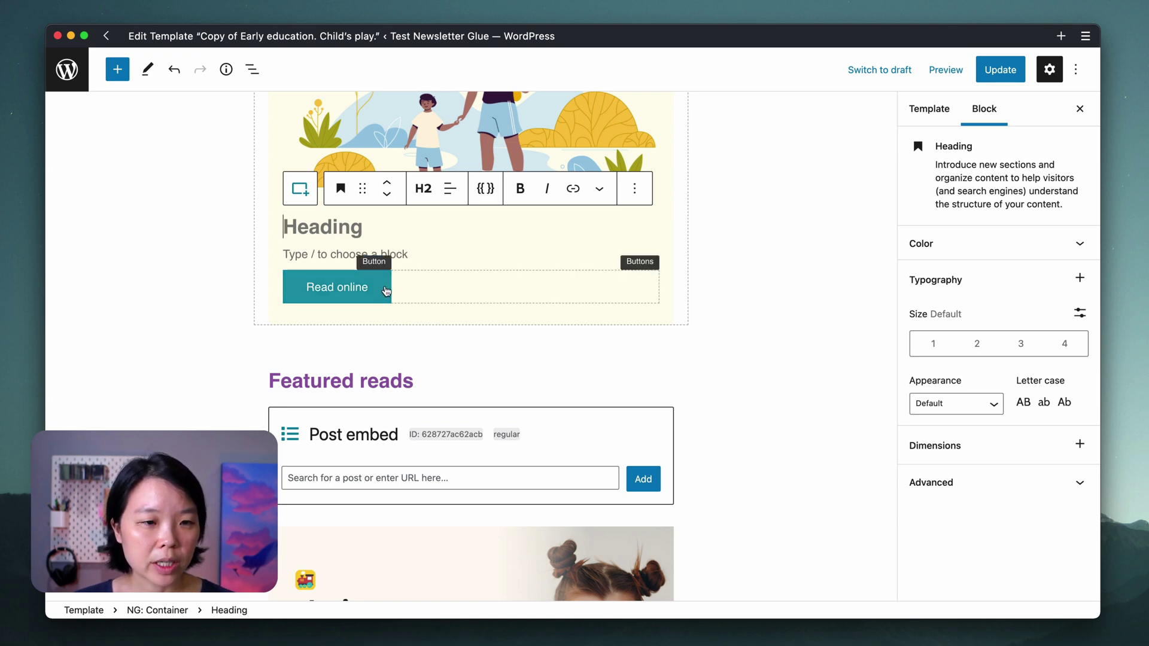
pyautogui.click(775, 419)
pyautogui.scroll(1, 774, 419)
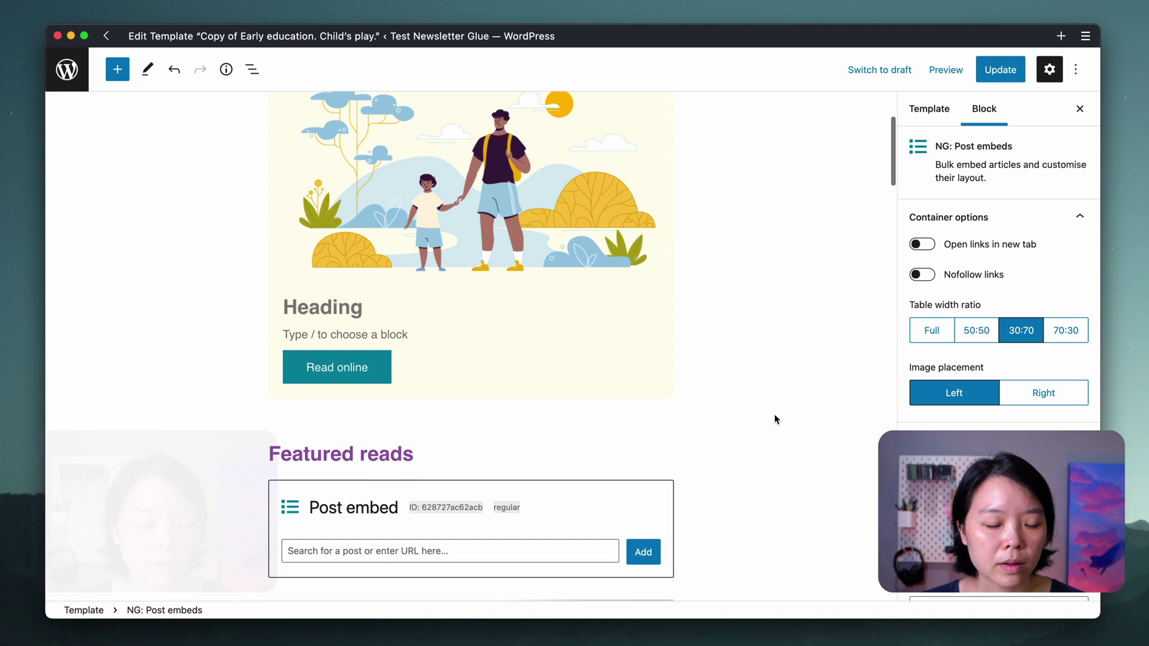
# - Remove the cognitive-activities post from the NG: Post embeds block
pyautogui.scroll(-5, 774, 415)
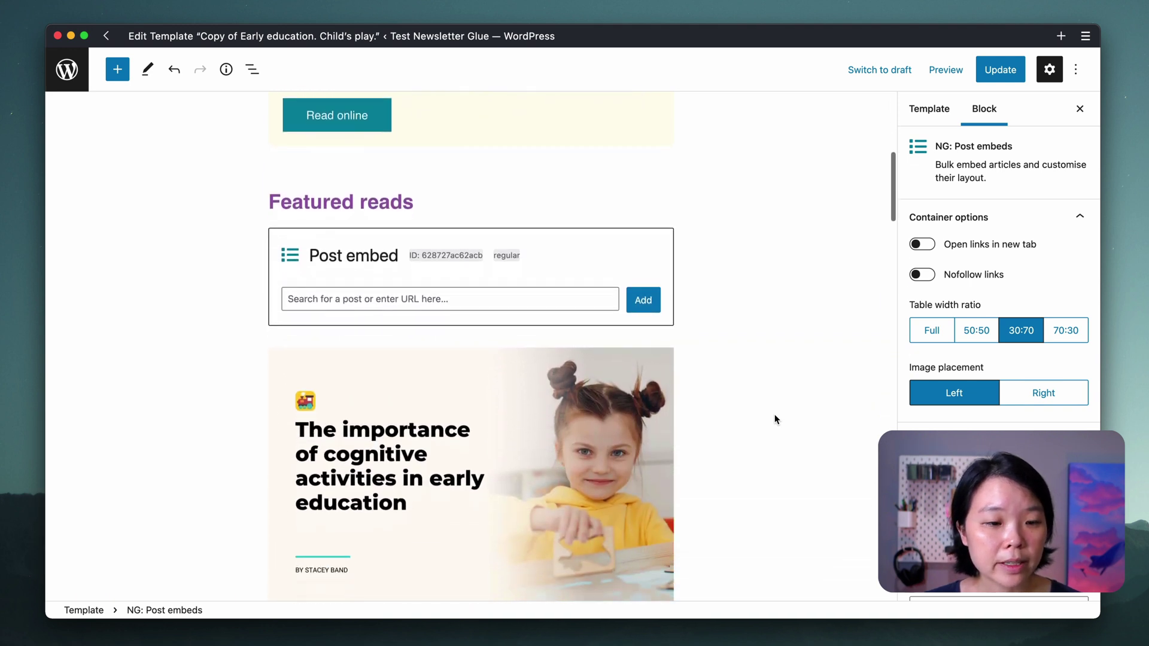
pyautogui.scroll(-4, 774, 419)
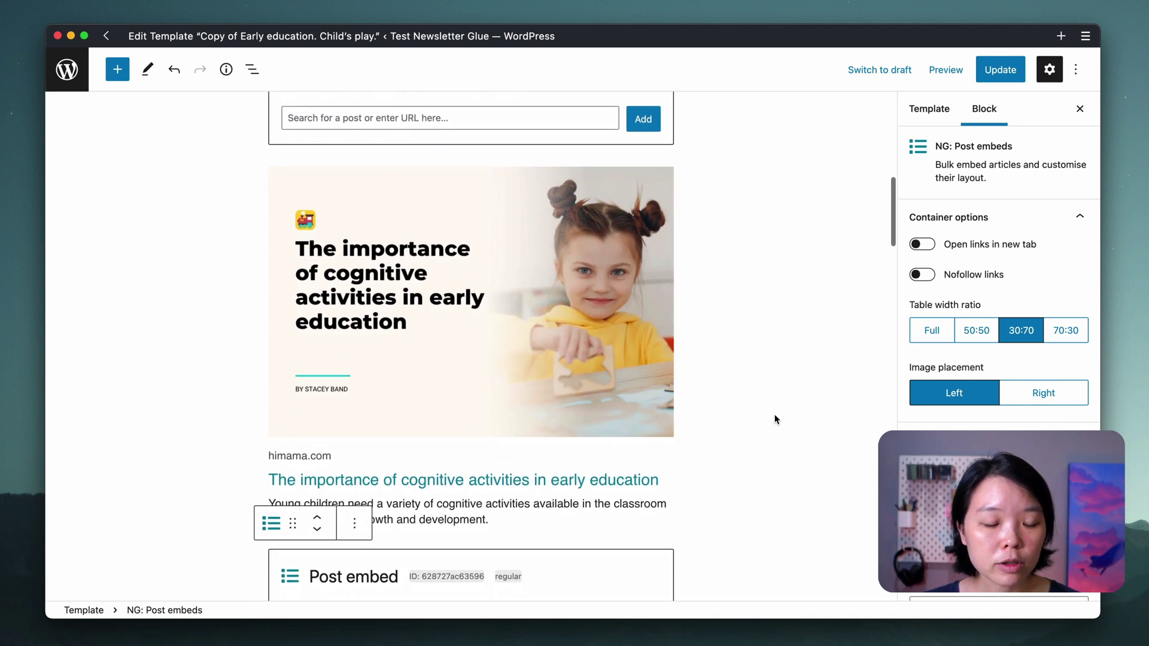
pyautogui.scroll(-1, 775, 415)
pyautogui.moveTo(607, 422)
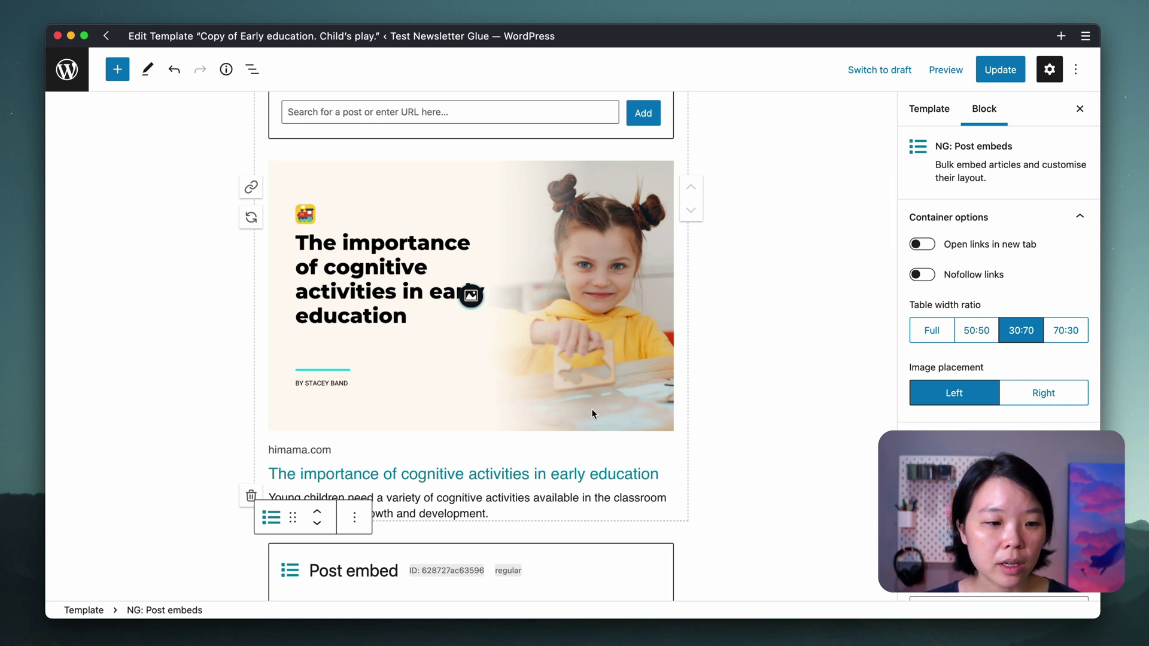
pyautogui.click(250, 497)
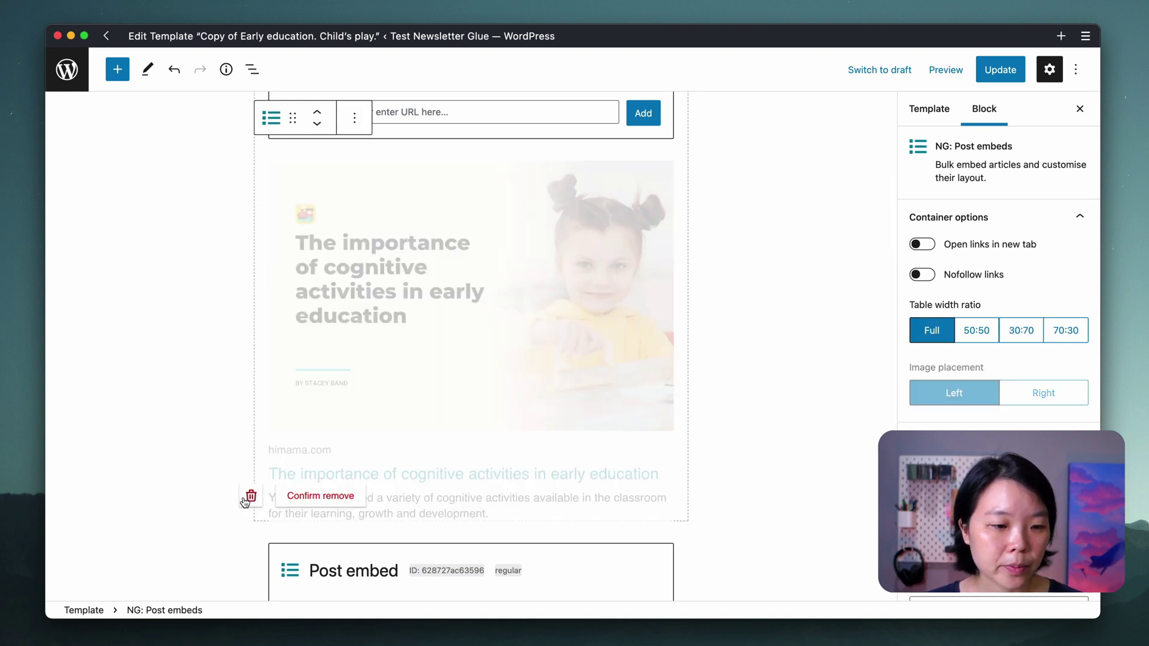
pyautogui.click(304, 493)
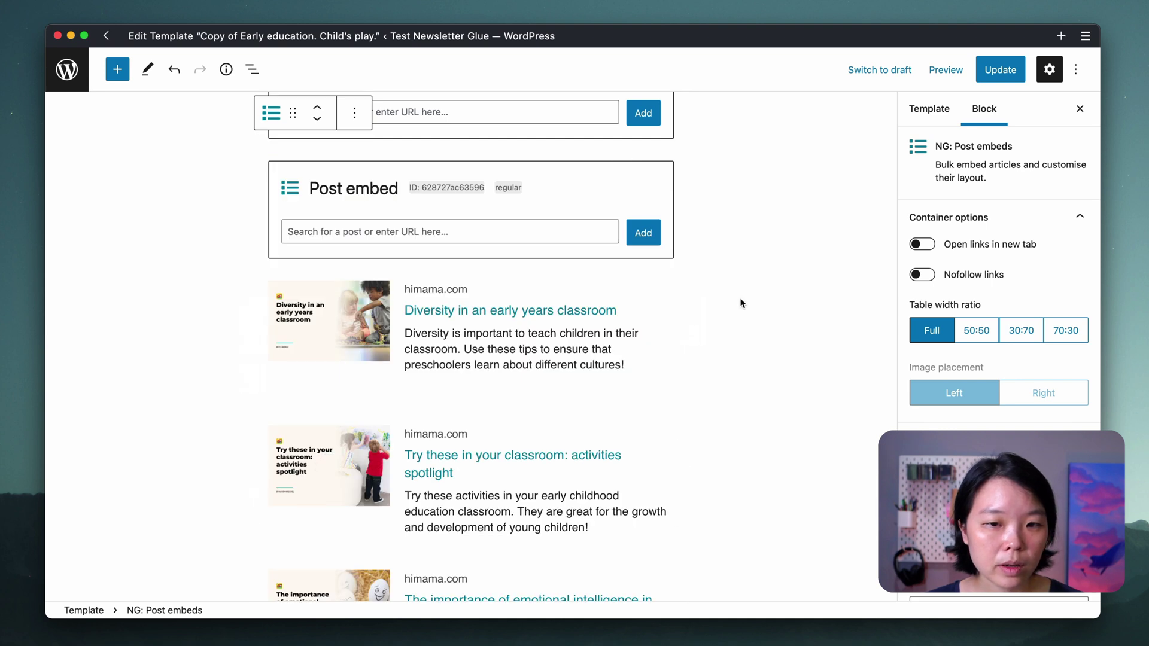
# - Remove the Diversity, activities spotlight and emotional intelligence articles from the embeds
pyautogui.scroll(5, 741, 302)
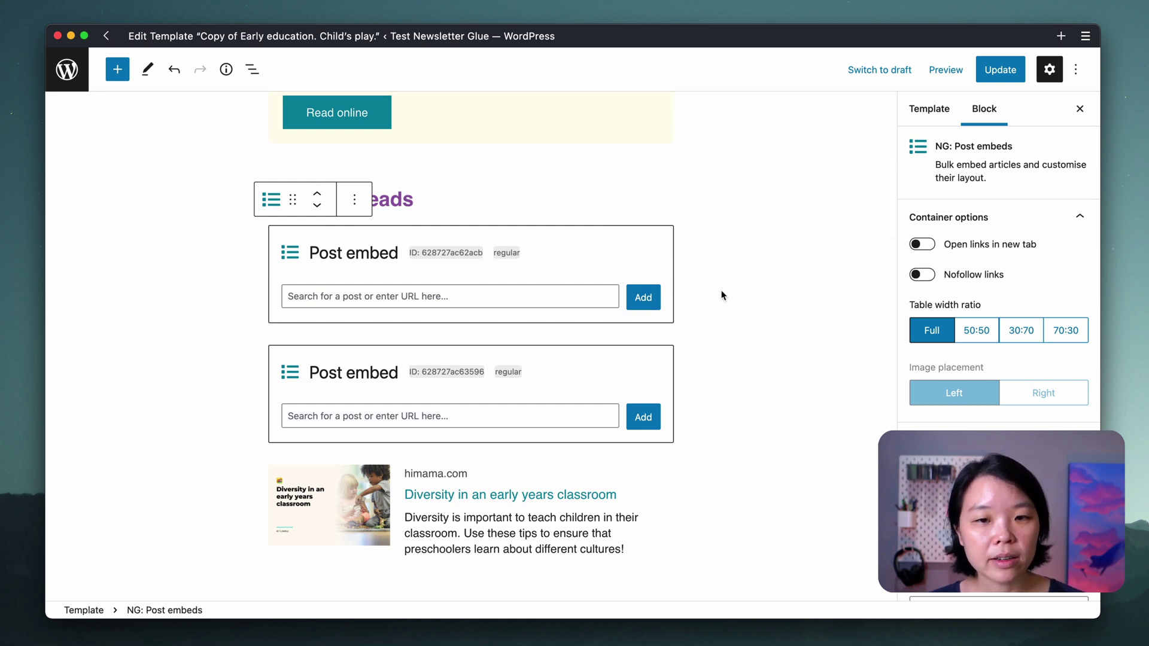
pyautogui.scroll(-4, 738, 290)
pyautogui.scroll(-1, 739, 290)
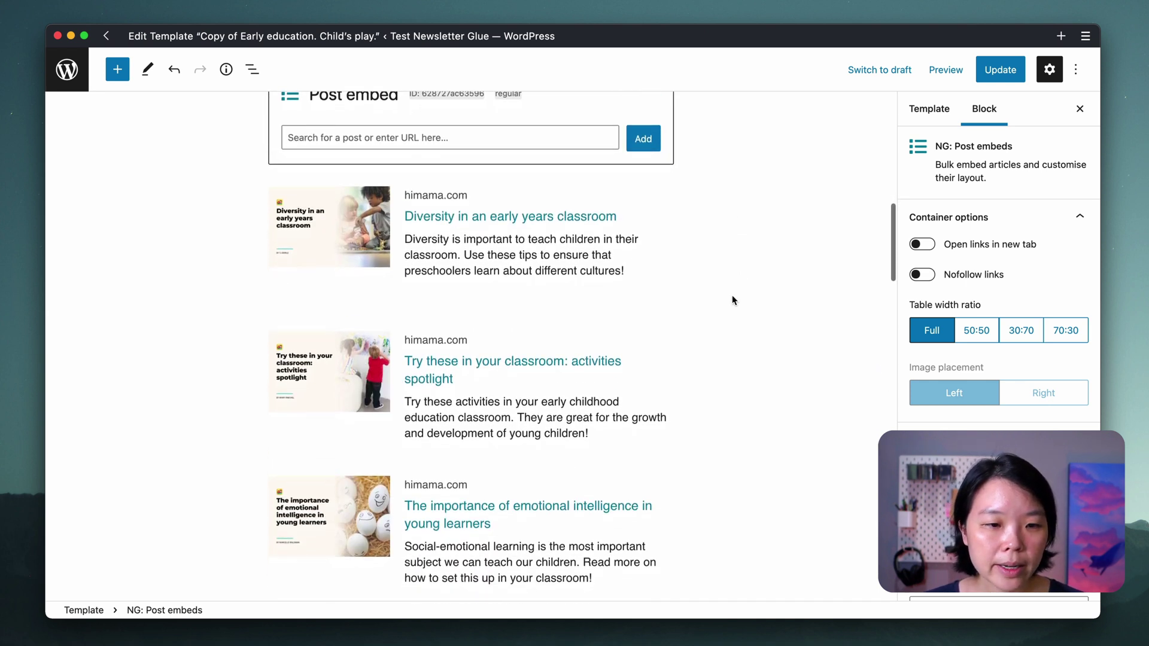
pyautogui.moveTo(501, 402)
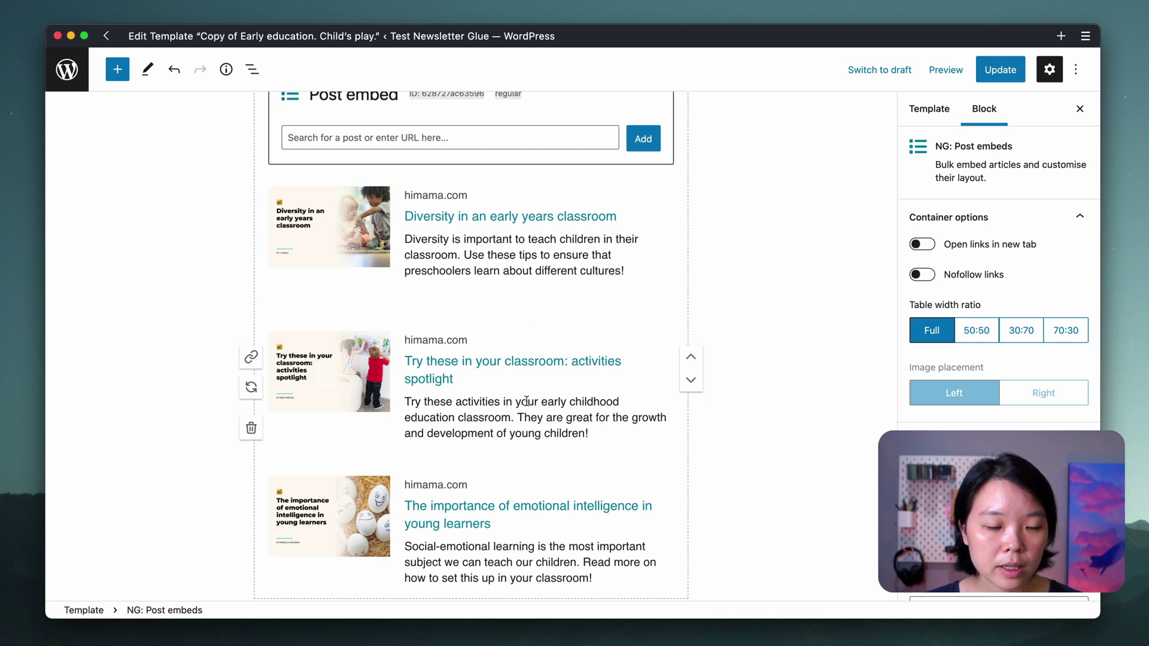
pyautogui.scroll(-2, 508, 404)
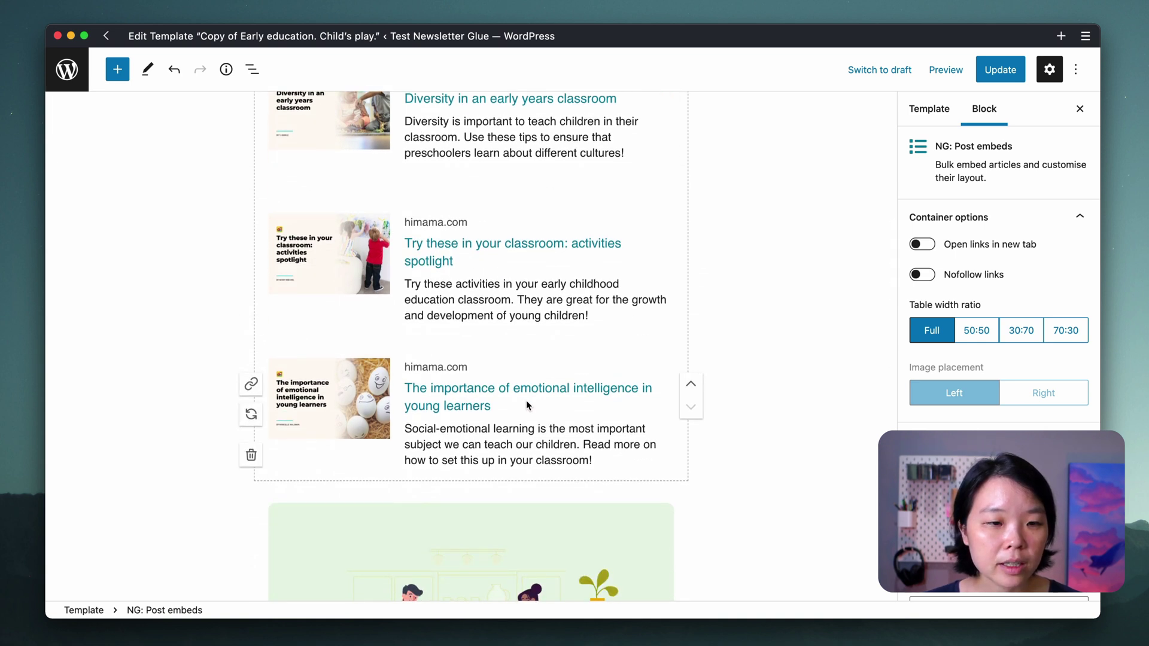
pyautogui.scroll(3, 527, 406)
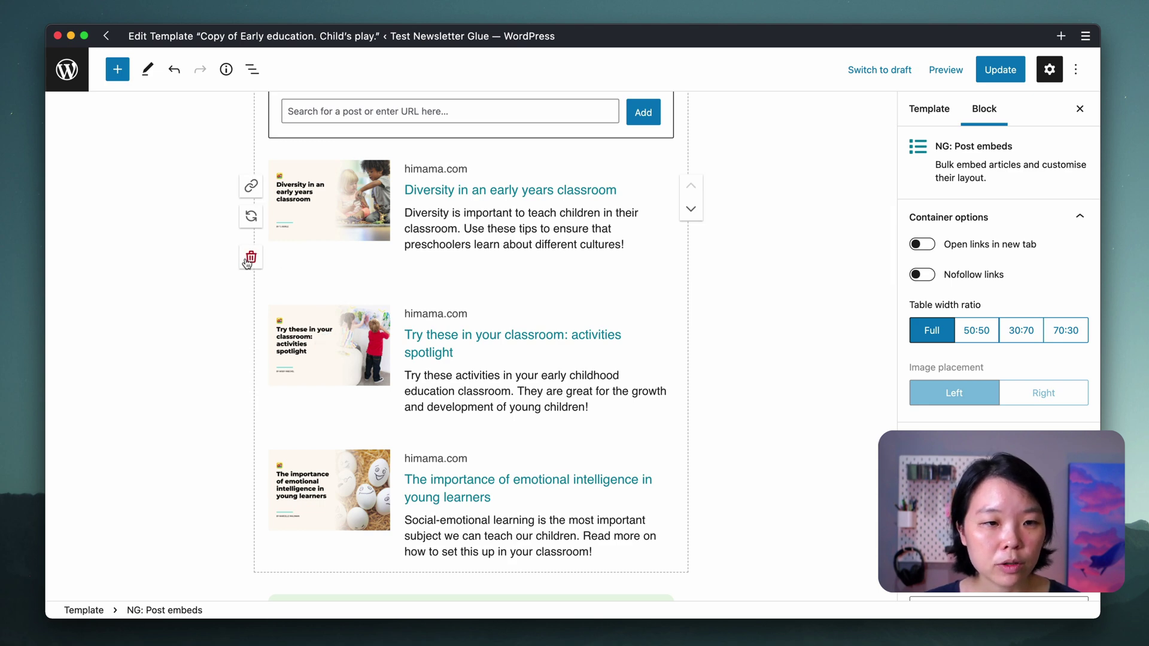
pyautogui.click(247, 259)
pyautogui.click(305, 258)
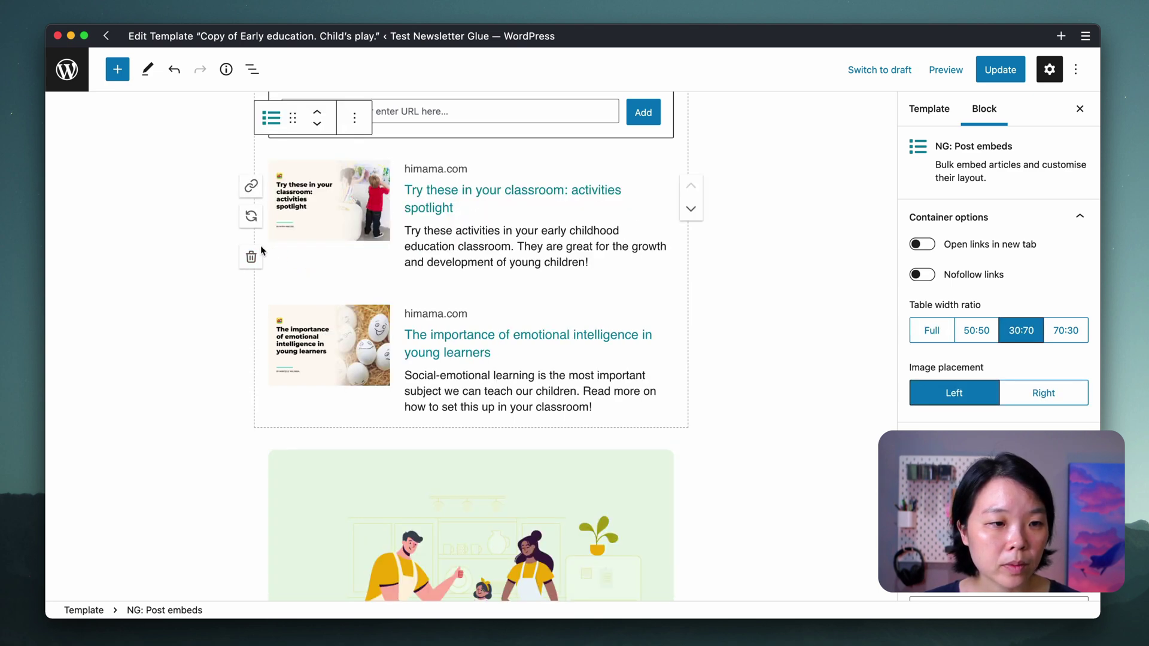
pyautogui.click(247, 257)
pyautogui.click(304, 258)
pyautogui.click(245, 260)
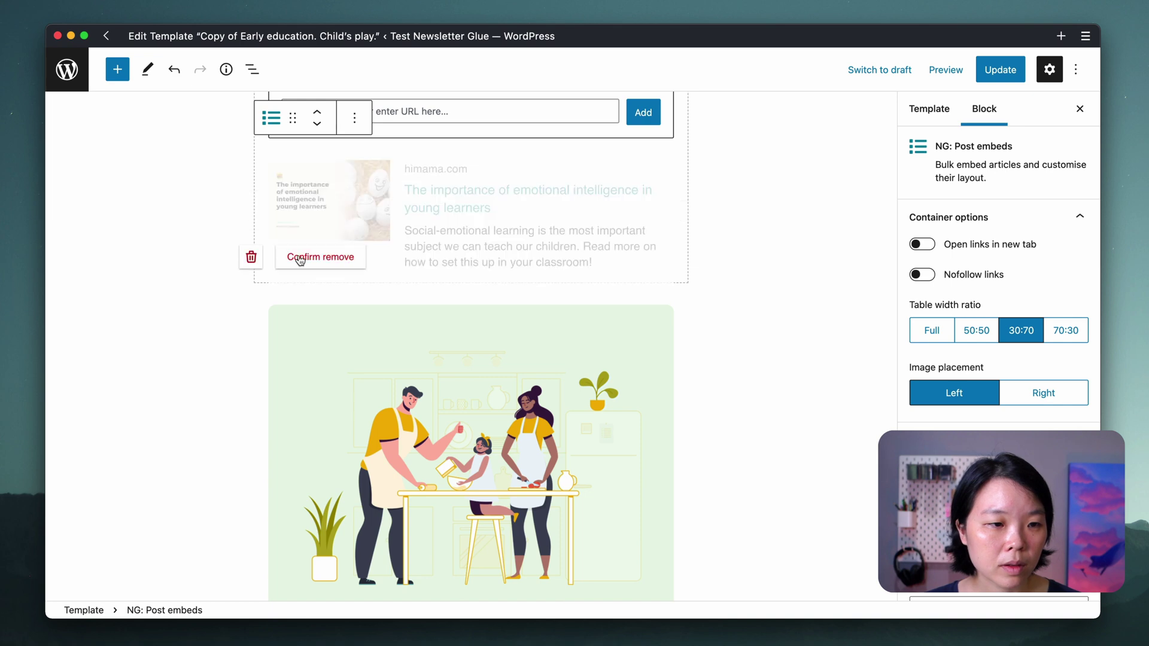
pyautogui.click(300, 260)
# - Check that the footer Unsubscribe link uses the {{ unsubscribe_link }} tag
pyautogui.scroll(-10, 298, 254)
pyautogui.click(280, 409)
pyautogui.click(280, 410)
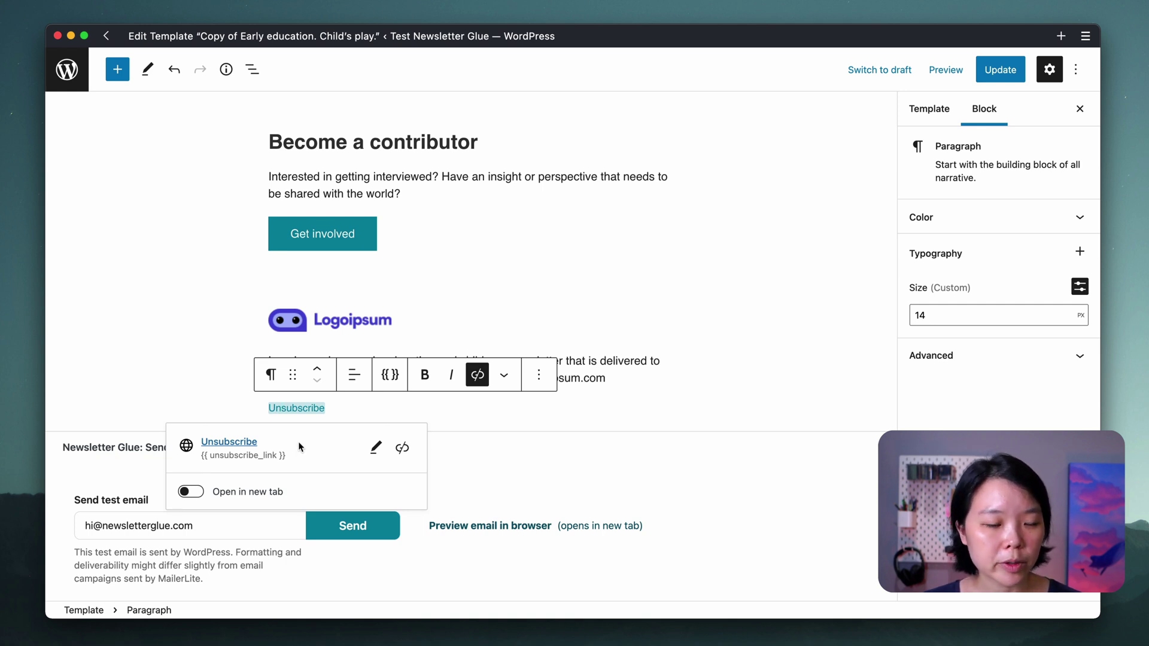
# - Dismiss the Unsubscribe link popover and save the template with Update
pyautogui.click(361, 407)
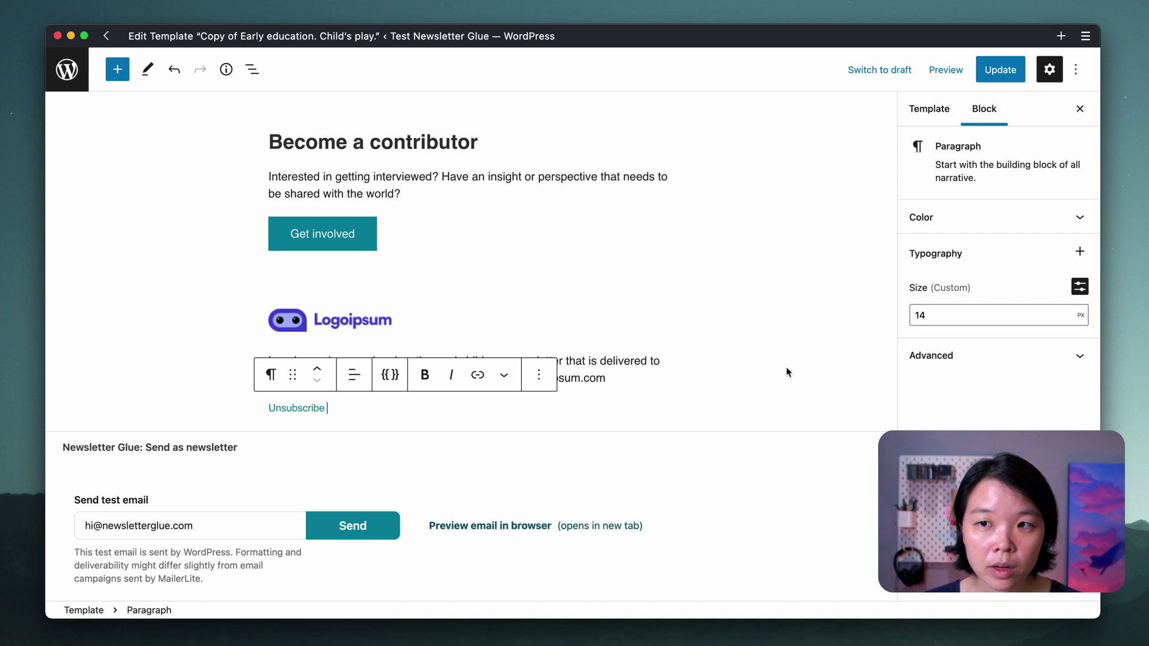
pyautogui.click(992, 77)
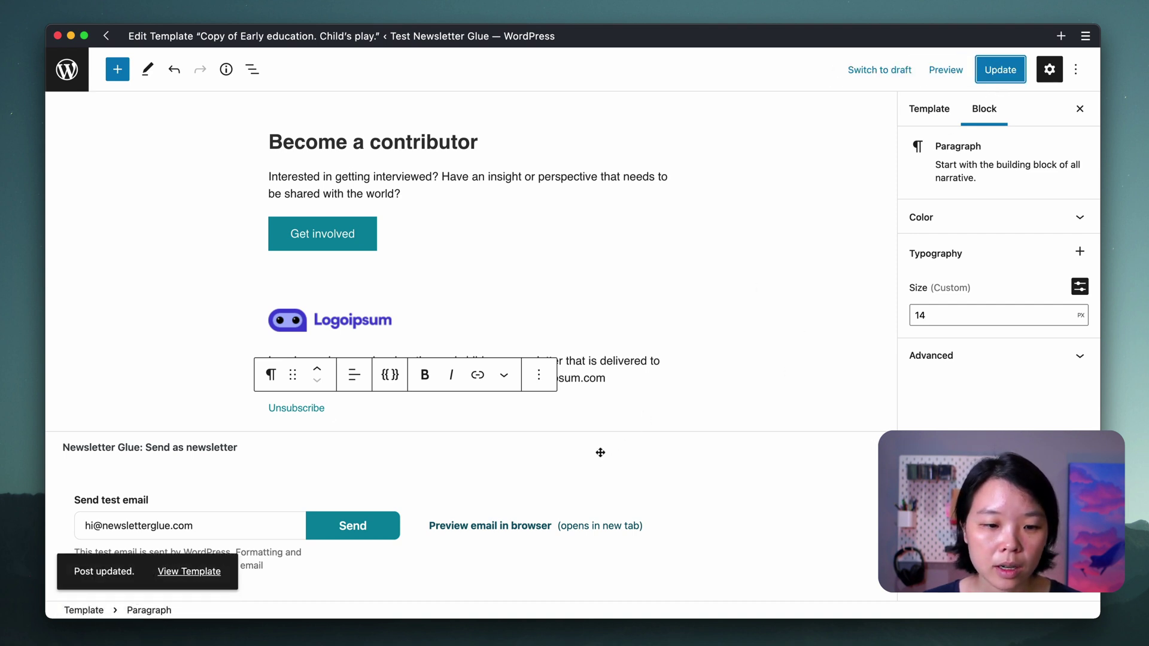
# - Open 'Preview email in browser', scroll through the Campaign preview tab, then close it
pyautogui.click(518, 527)
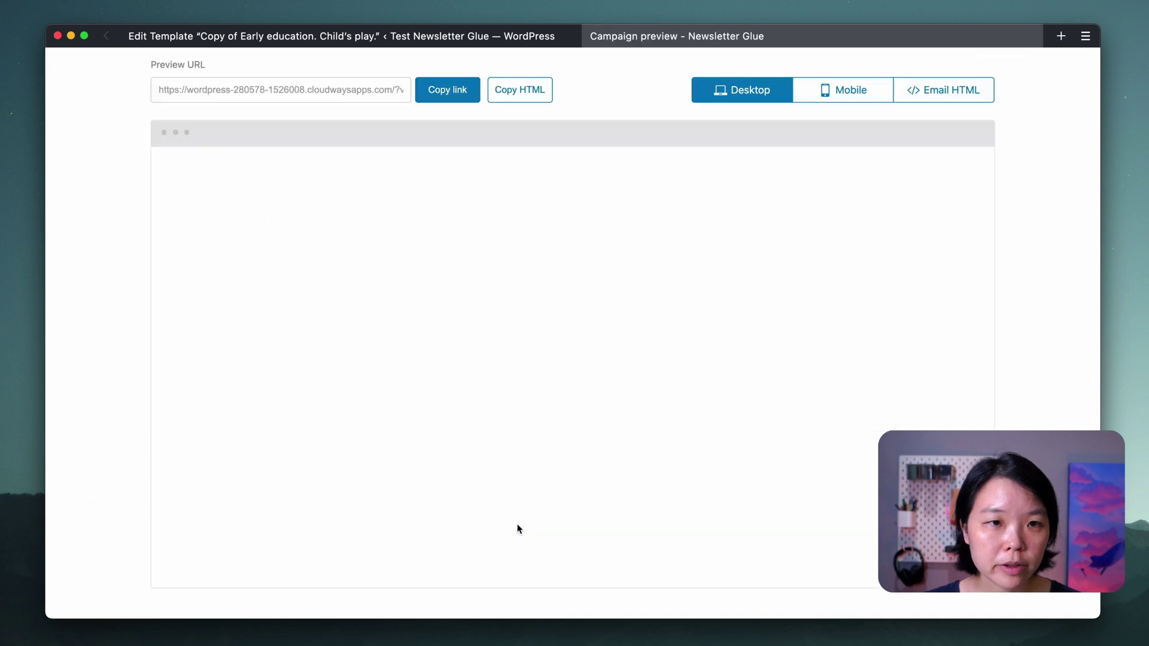
pyautogui.scroll(-5, 824, 386)
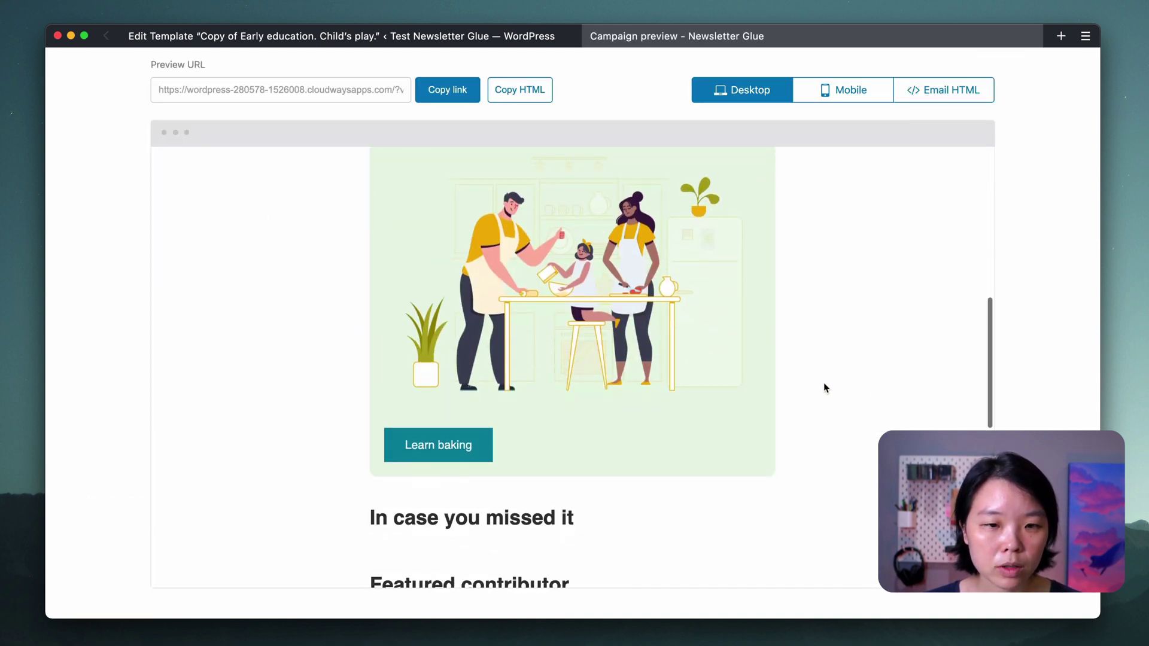
pyautogui.scroll(5, 823, 388)
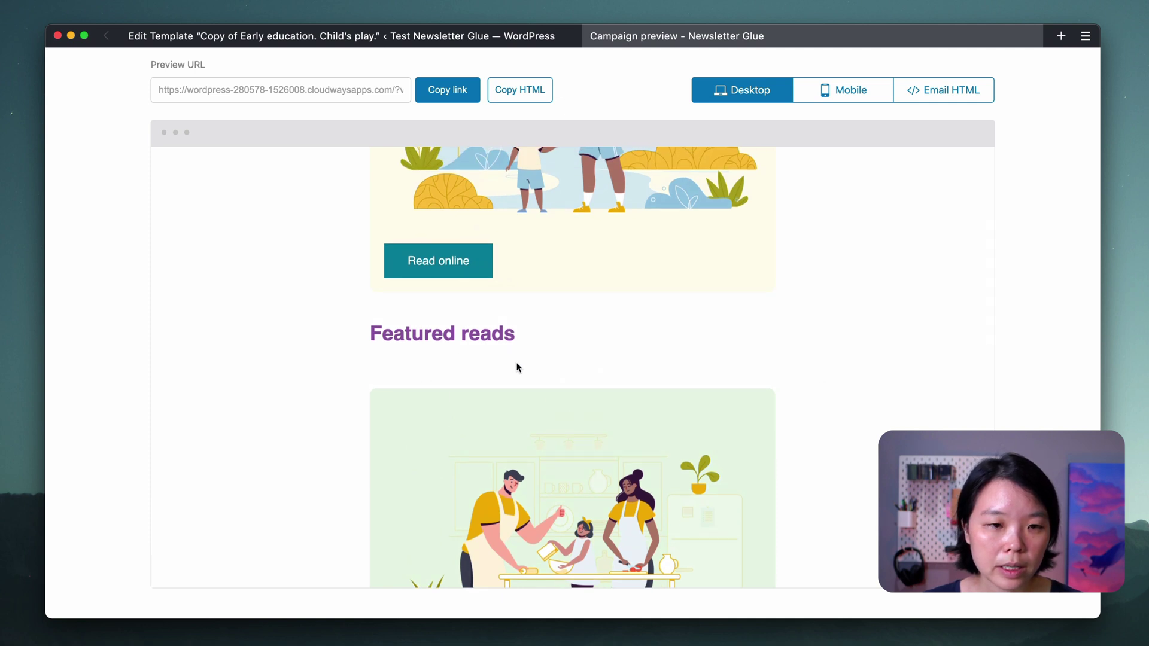
pyautogui.scroll(5, 515, 365)
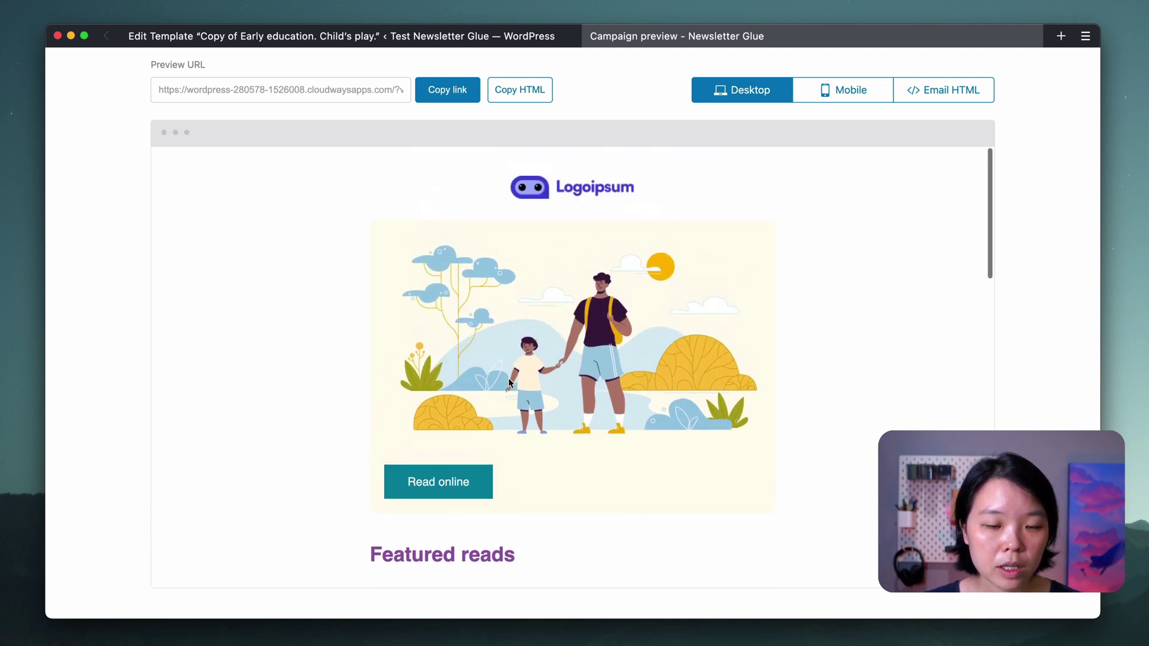
pyautogui.scroll(-10, 509, 382)
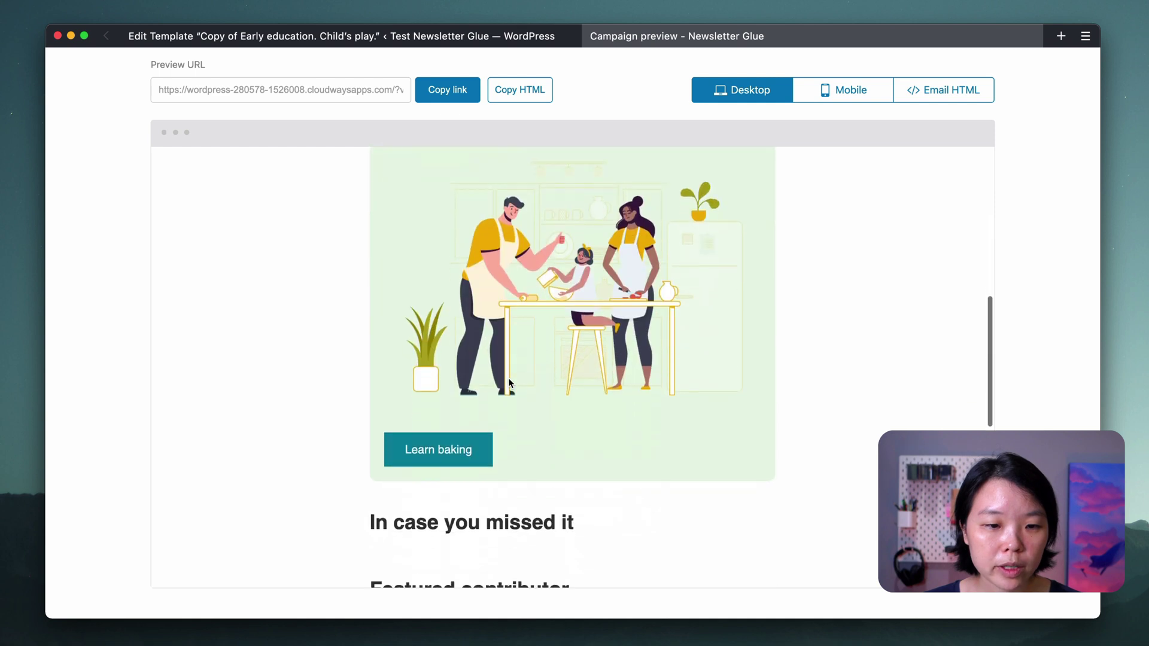
pyautogui.scroll(-9, 508, 378)
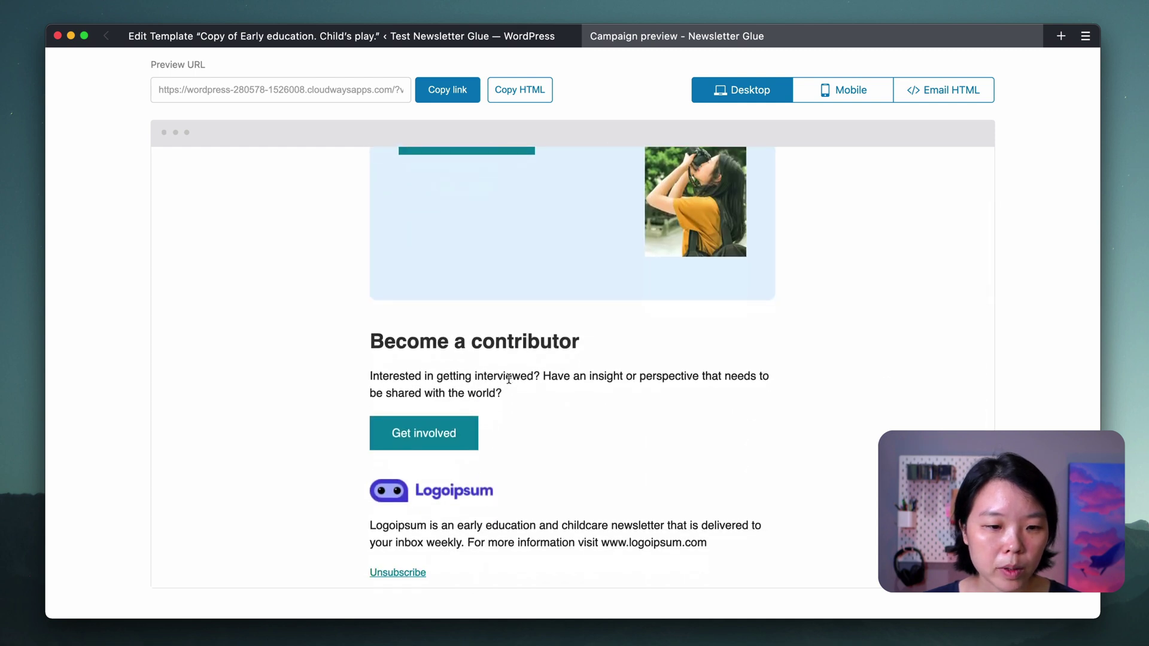
pyautogui.click(1029, 36)
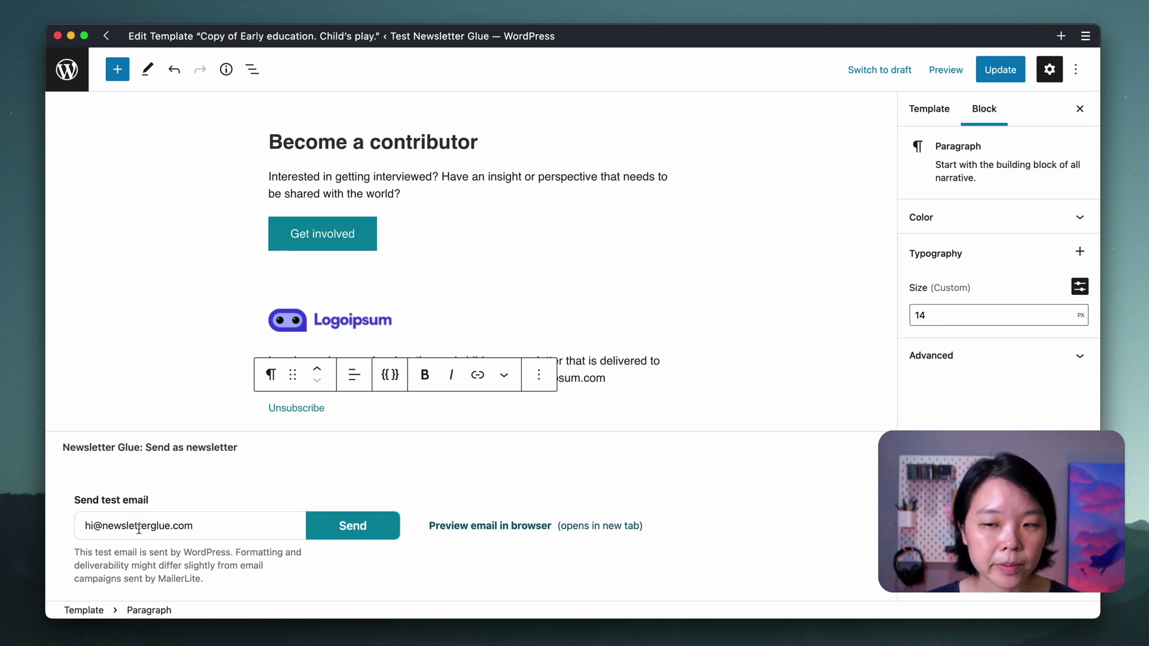
# - Add a new 'My favourites' template category to the template and save it with Update
pyautogui.scroll(-1, 138, 529)
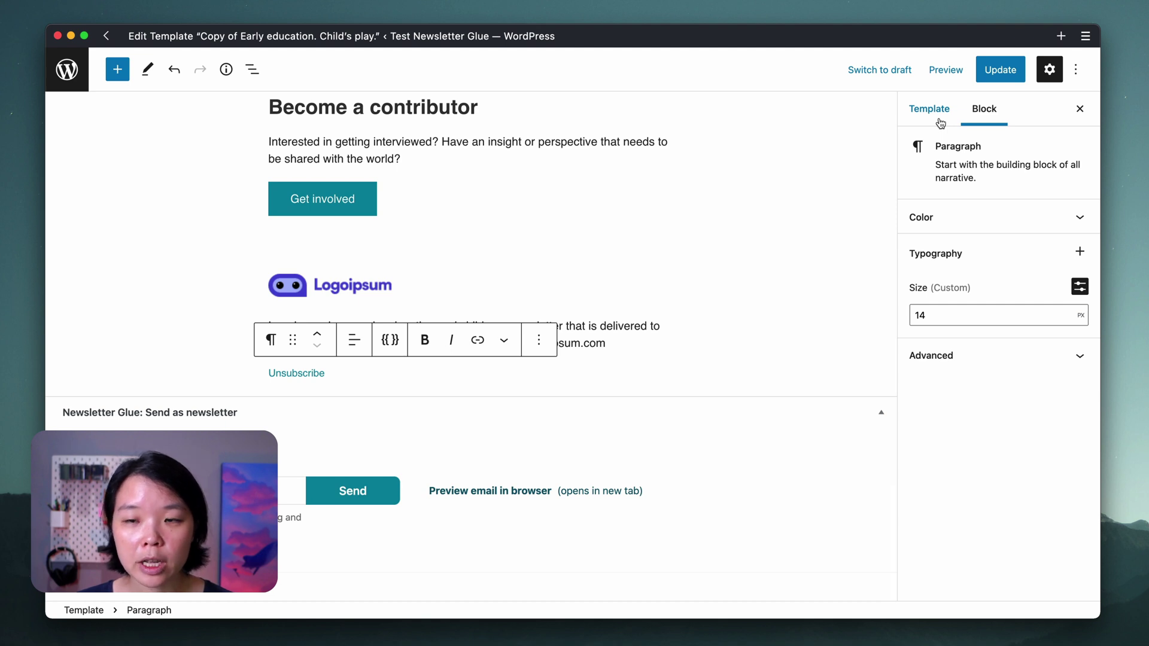
pyautogui.click(940, 120)
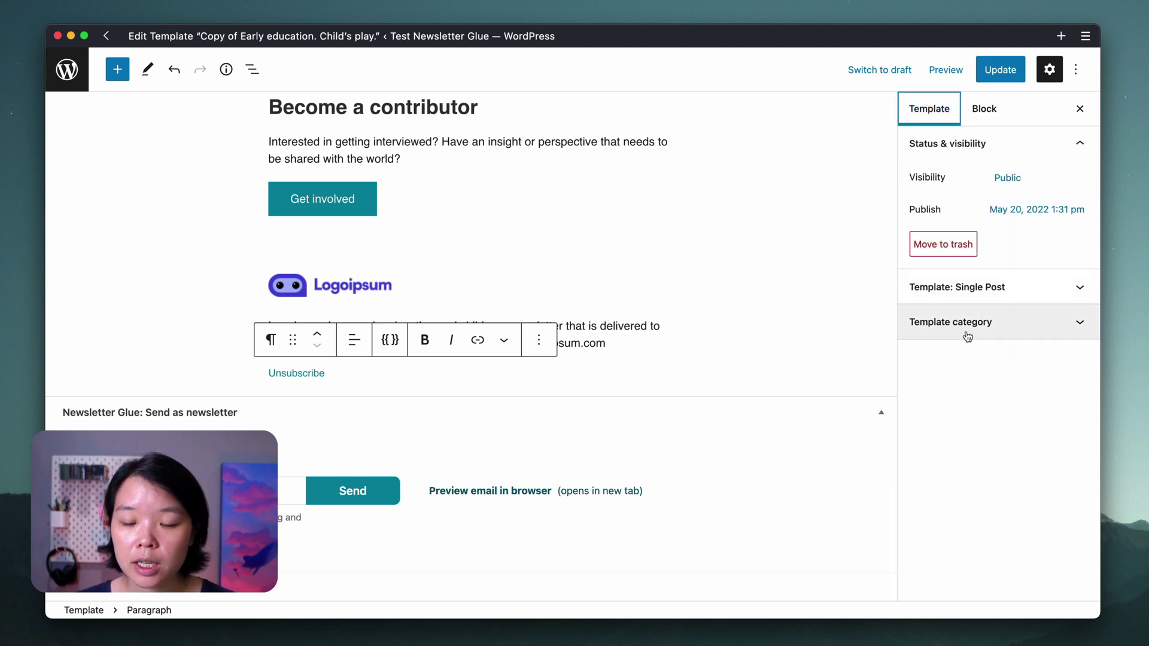
pyautogui.click(968, 336)
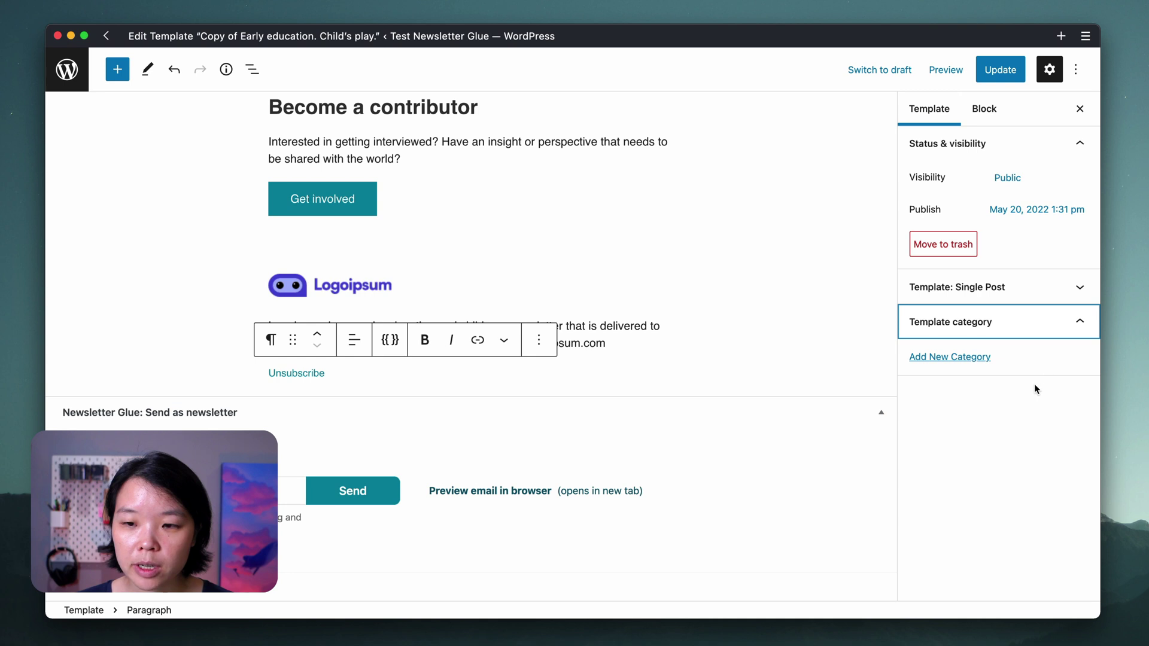
pyautogui.click(943, 359)
pyautogui.click(941, 399)
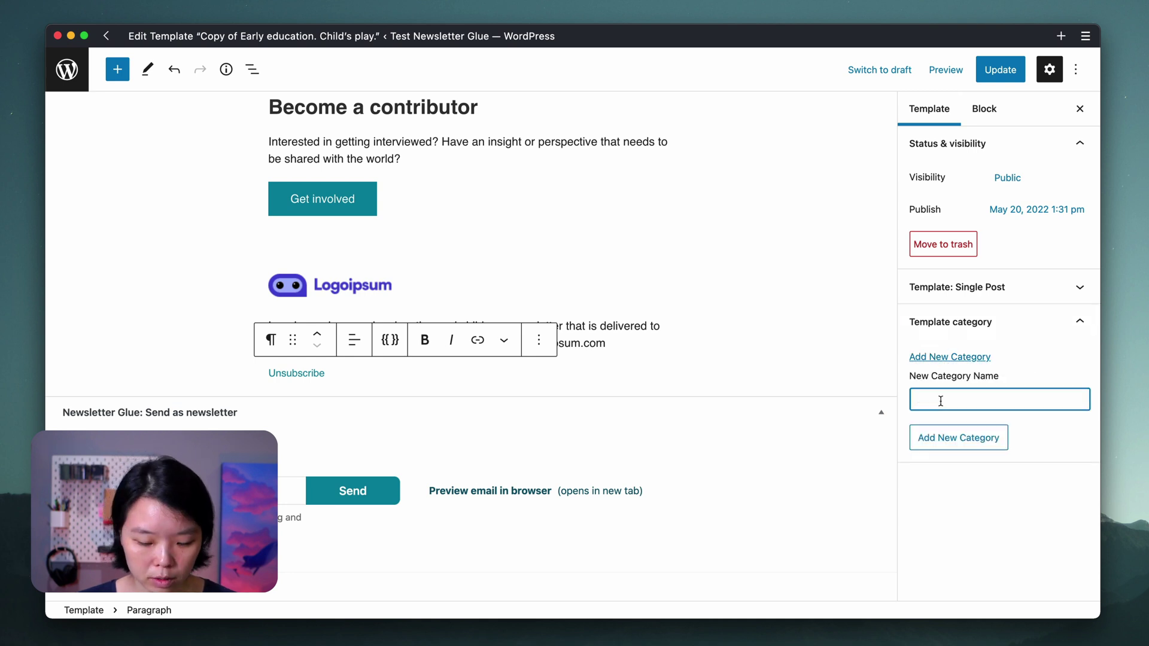
pyautogui.write('My favourites')
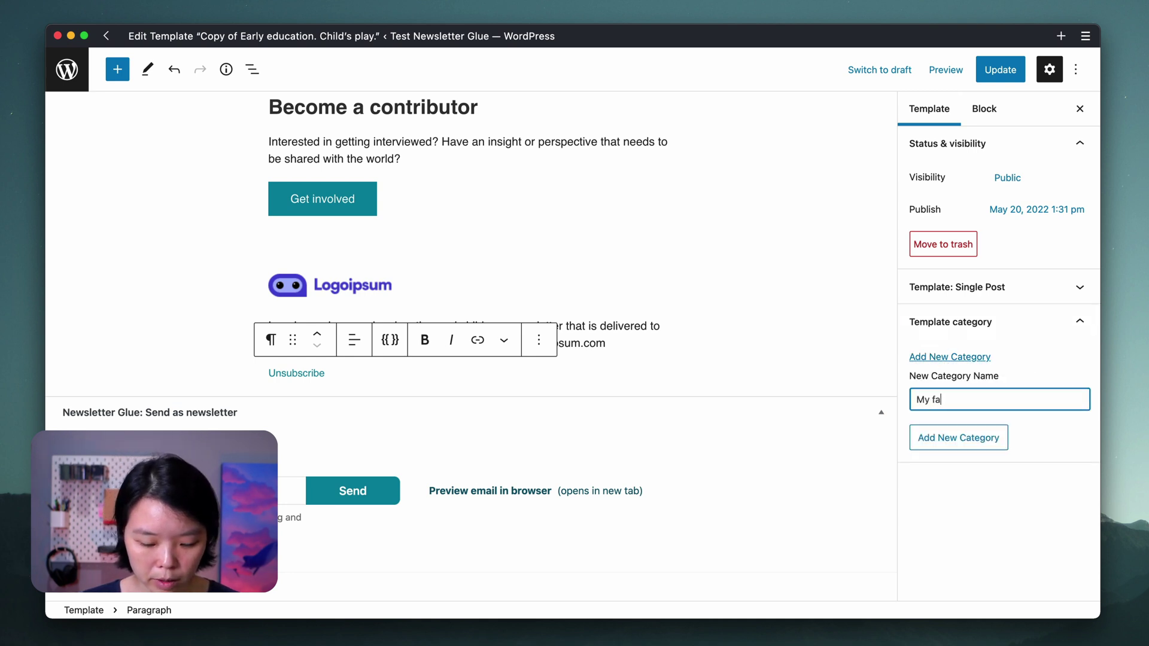
pyautogui.click(1003, 439)
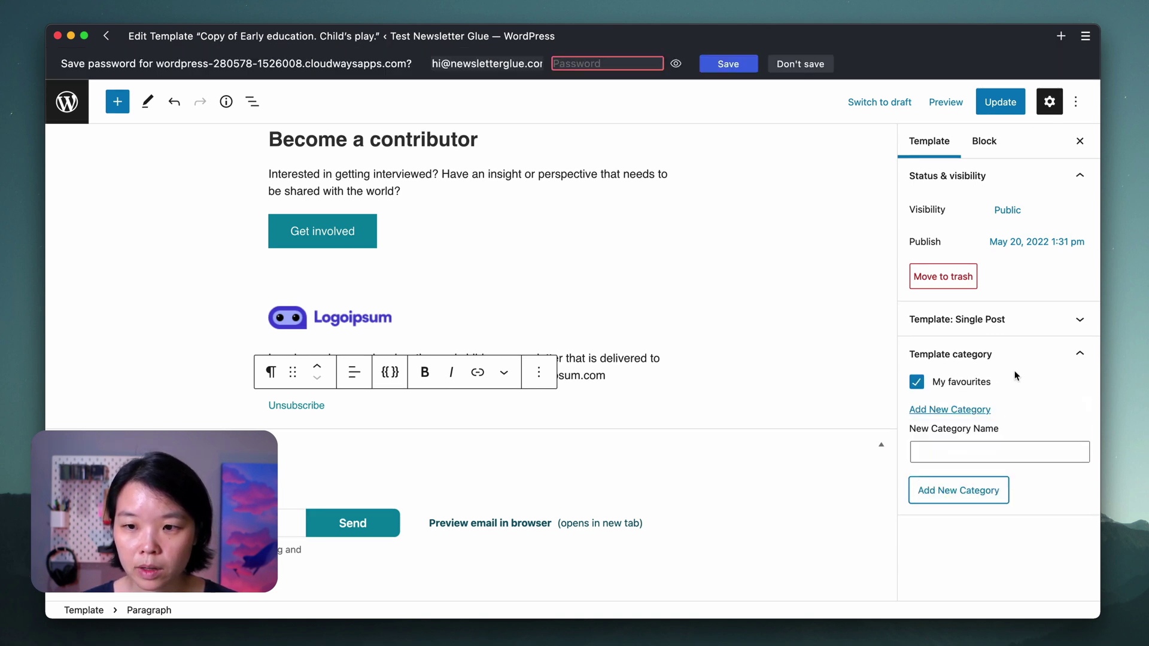
pyautogui.click(1014, 110)
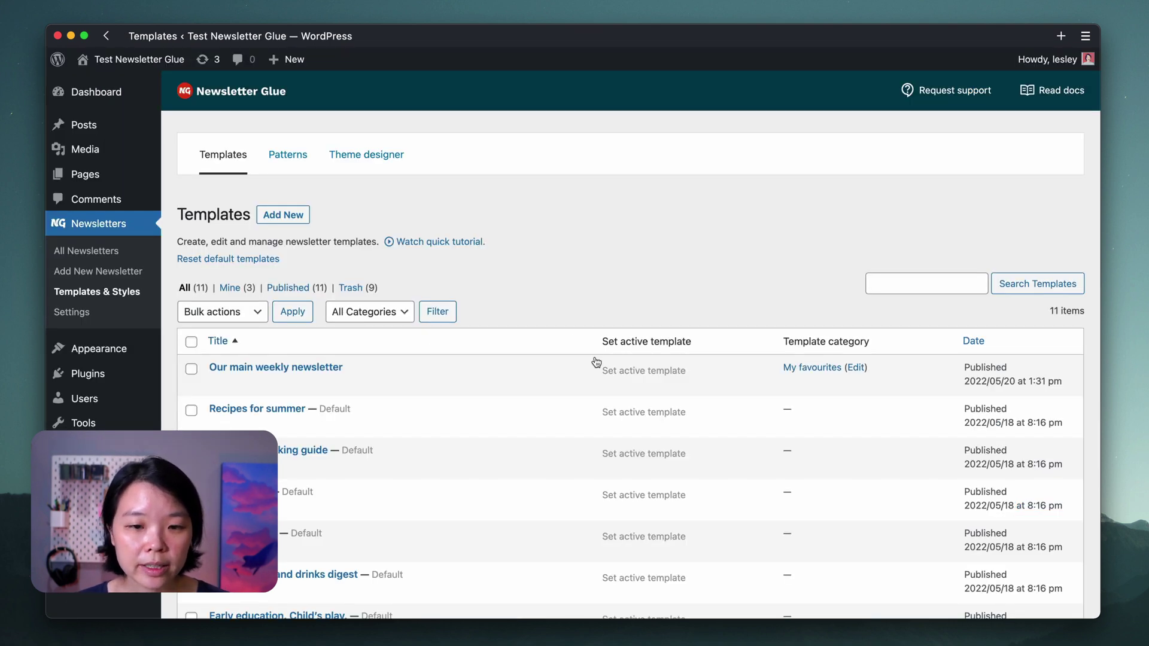
# - Set Our main weekly newsletter as the active template in Templates & Styles
pyautogui.click(626, 372)
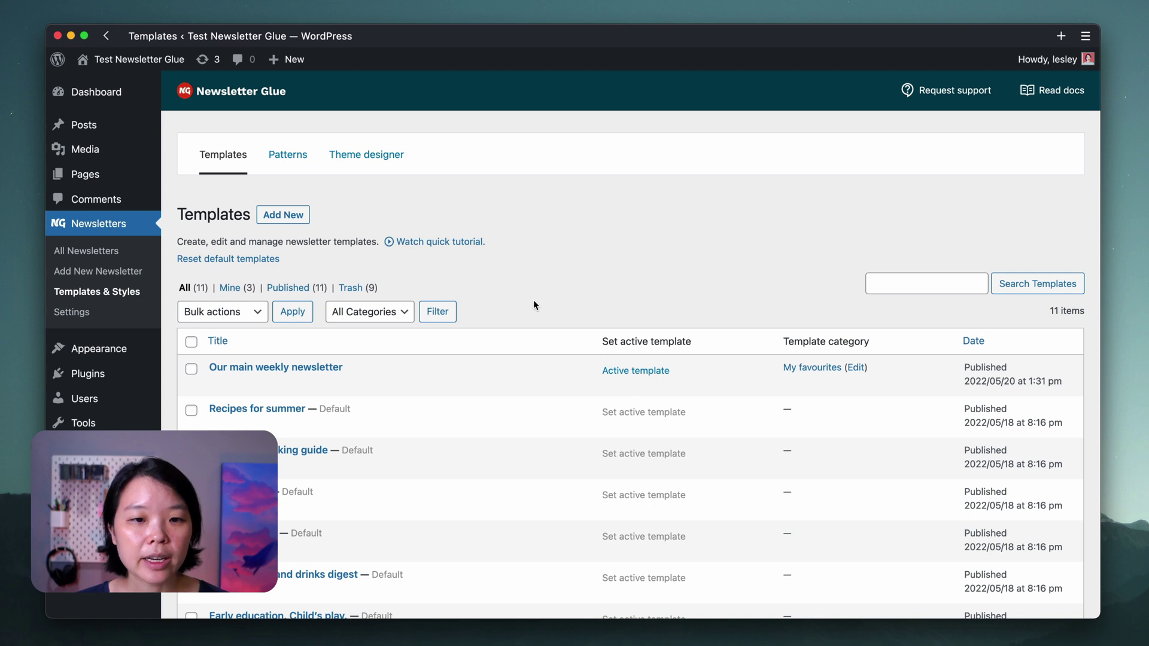